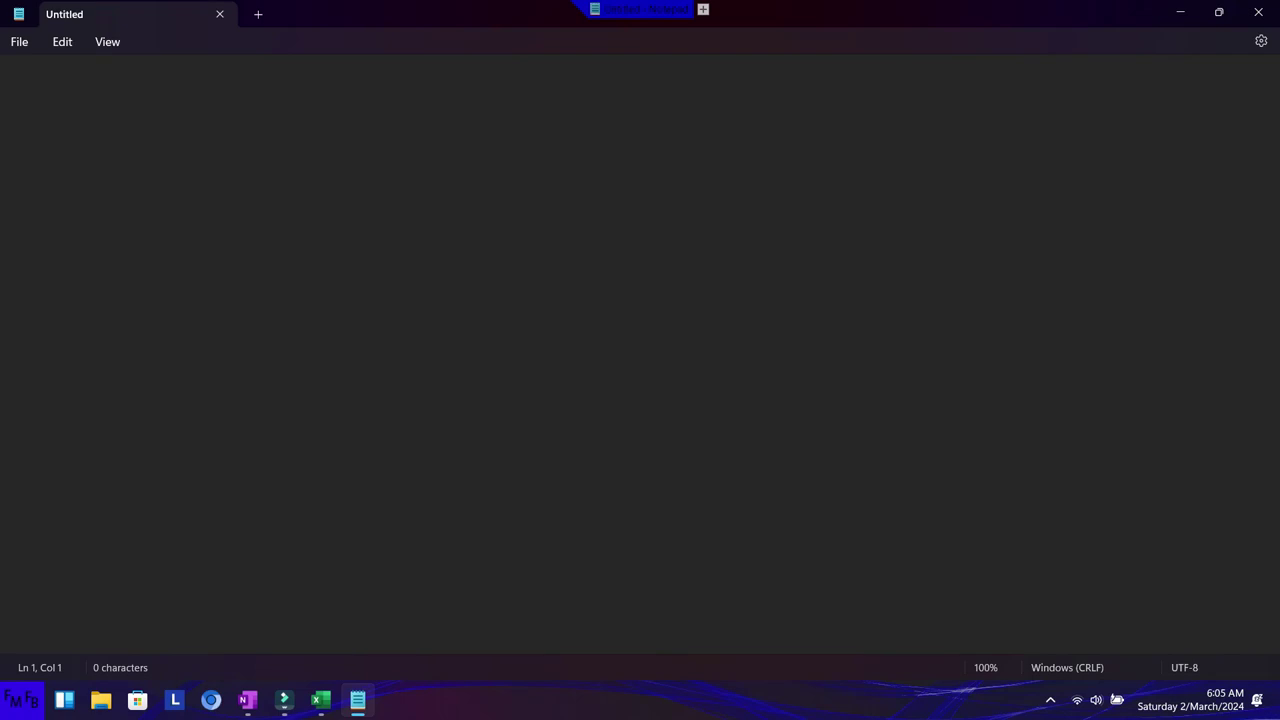
Write the intro 'In this video, I will show you 4 ways...' with its Spanish version, fixing typos
{"action": "type", "text": "In this video, I will show you "}
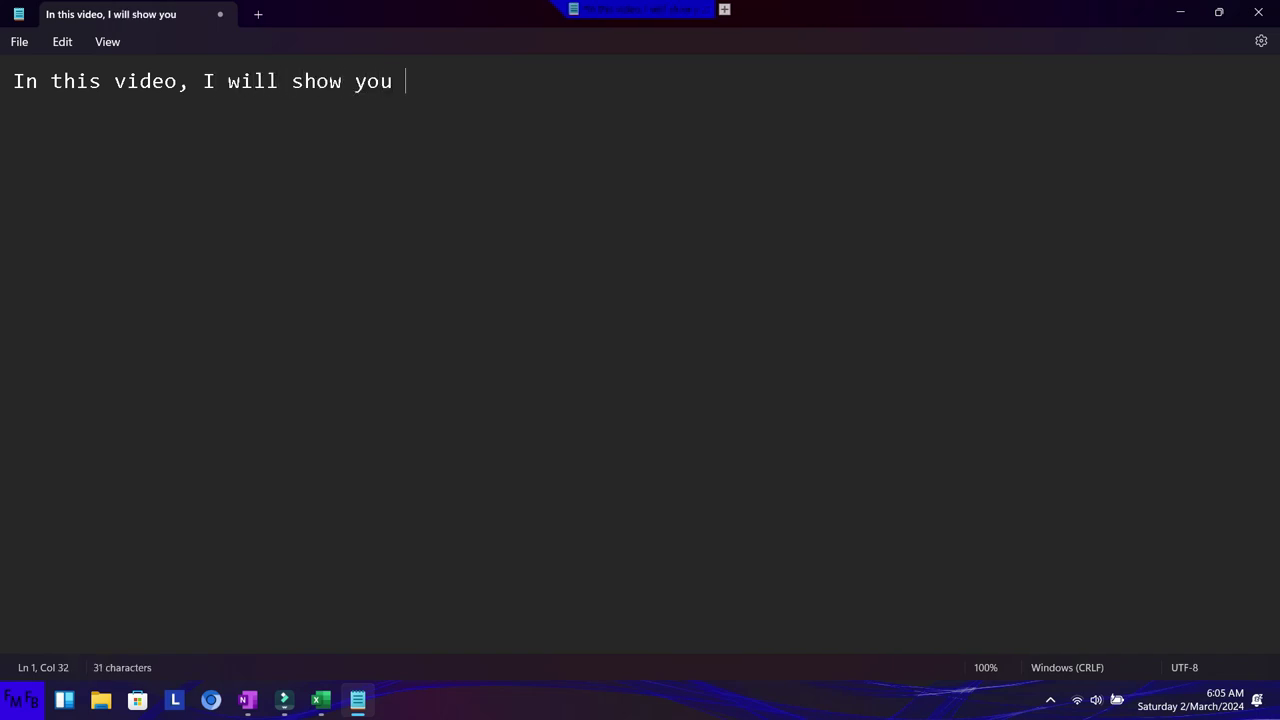
{"action": "type", "text": "4 ways"}
{"action": "type", "text": " on how to zoom an e"}
{"action": "key", "text": "BackSpace"}
{"action": "key", "text": "BackSpace"}
{"action": "key", "text": "BackSpace"}
{"action": "key", "text": "BackSpace"}
{"action": "key", "text": "BackSpace"}
{"action": "type", "text": "the content in "}
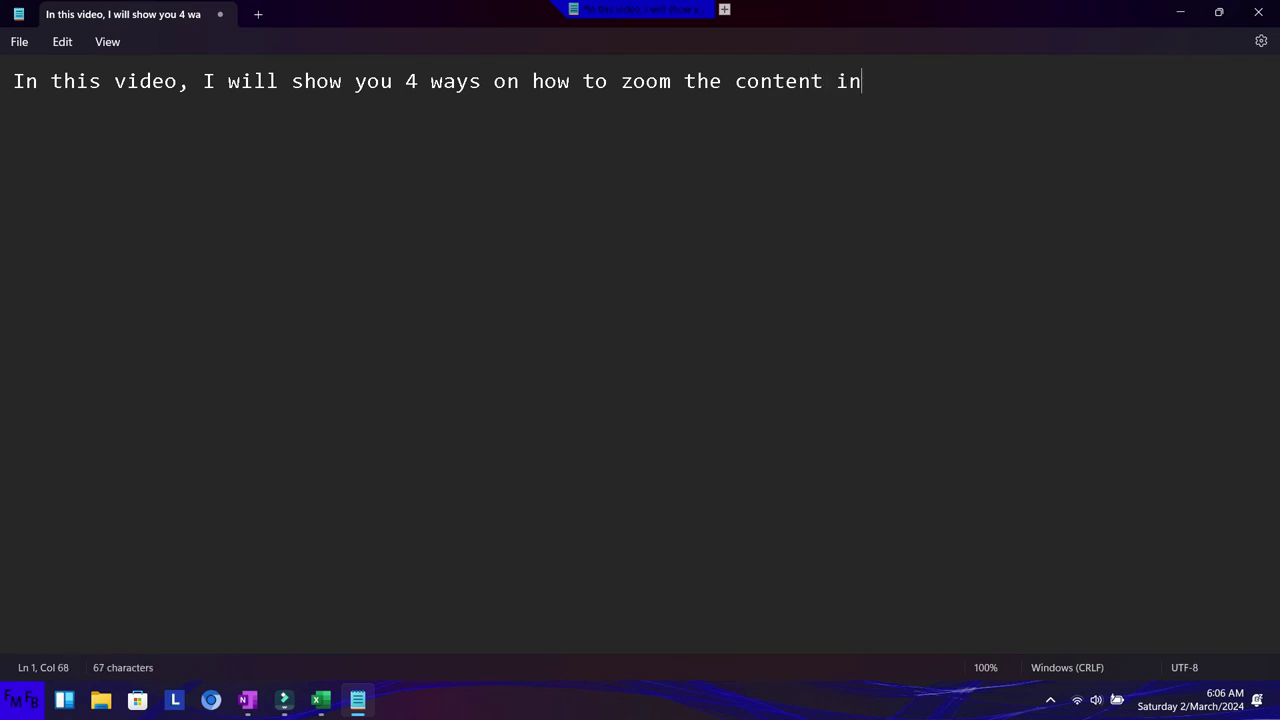
{"action": "type", "text": "an Excel spreadsheet./"}
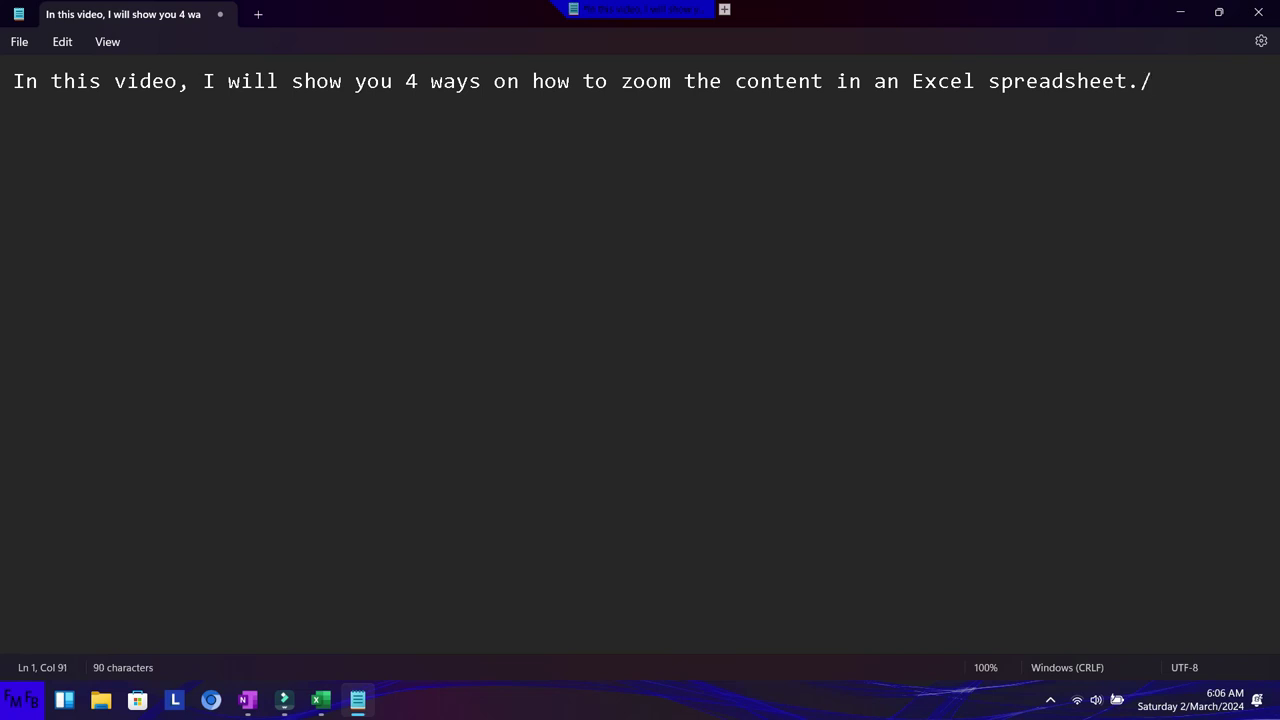
{"action": "type", "text": "En este video, yo "}
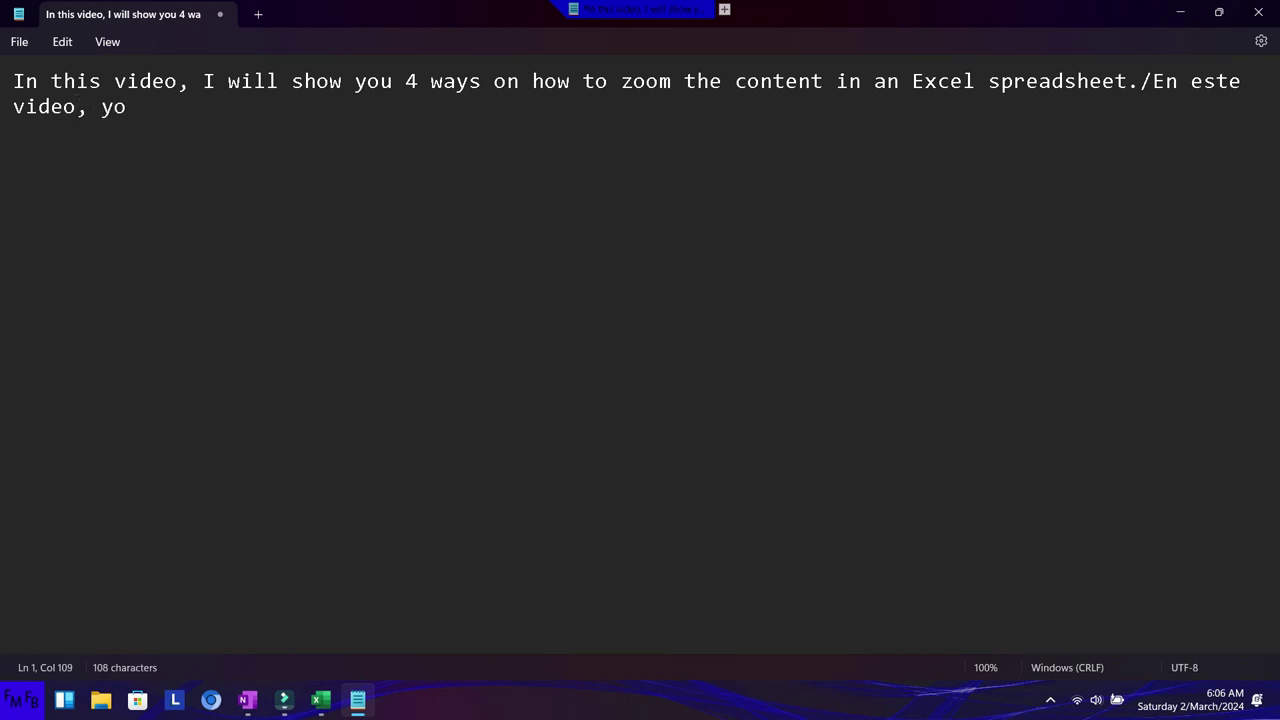
{"action": "type", "text": "les mostraré 4 formas de como "}
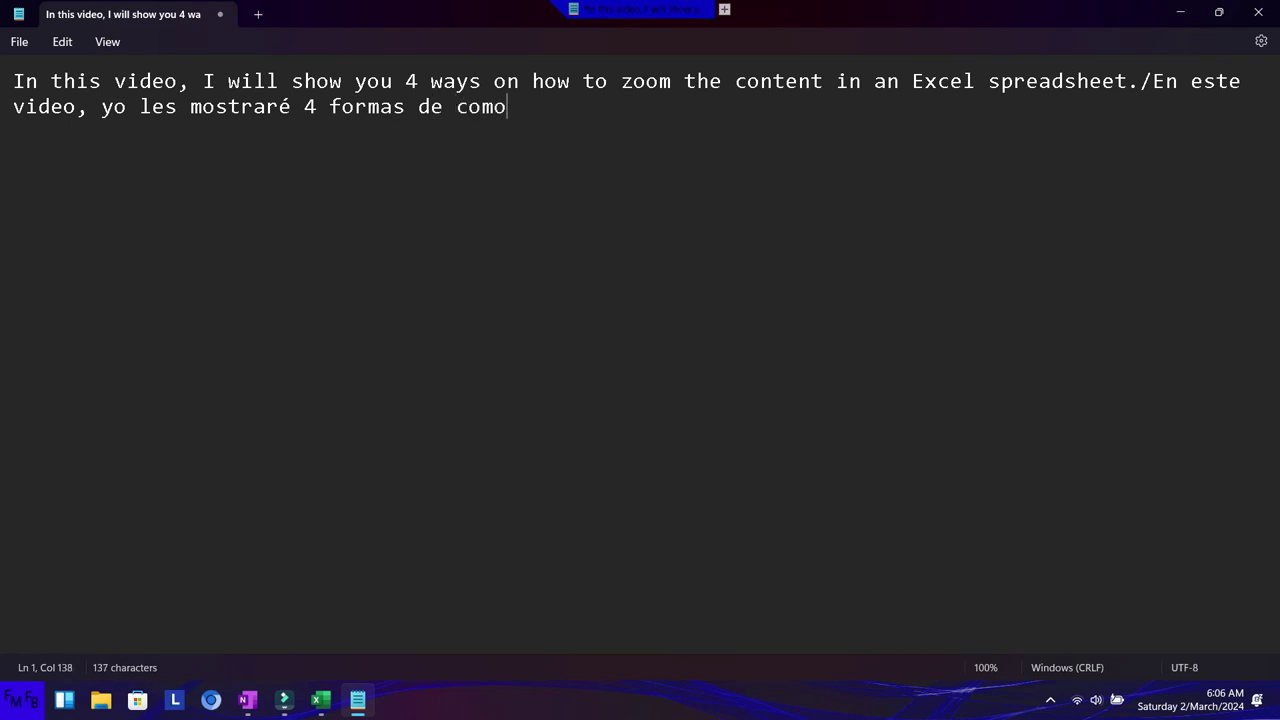
{"action": "type", "text": "ag"}
{"action": "type", "text": "ranad"}
{"action": "key", "text": "BackSpace"}
{"action": "key", "text": "BackSpace"}
{"action": "type", "text": "dar el contenido en Excel."}
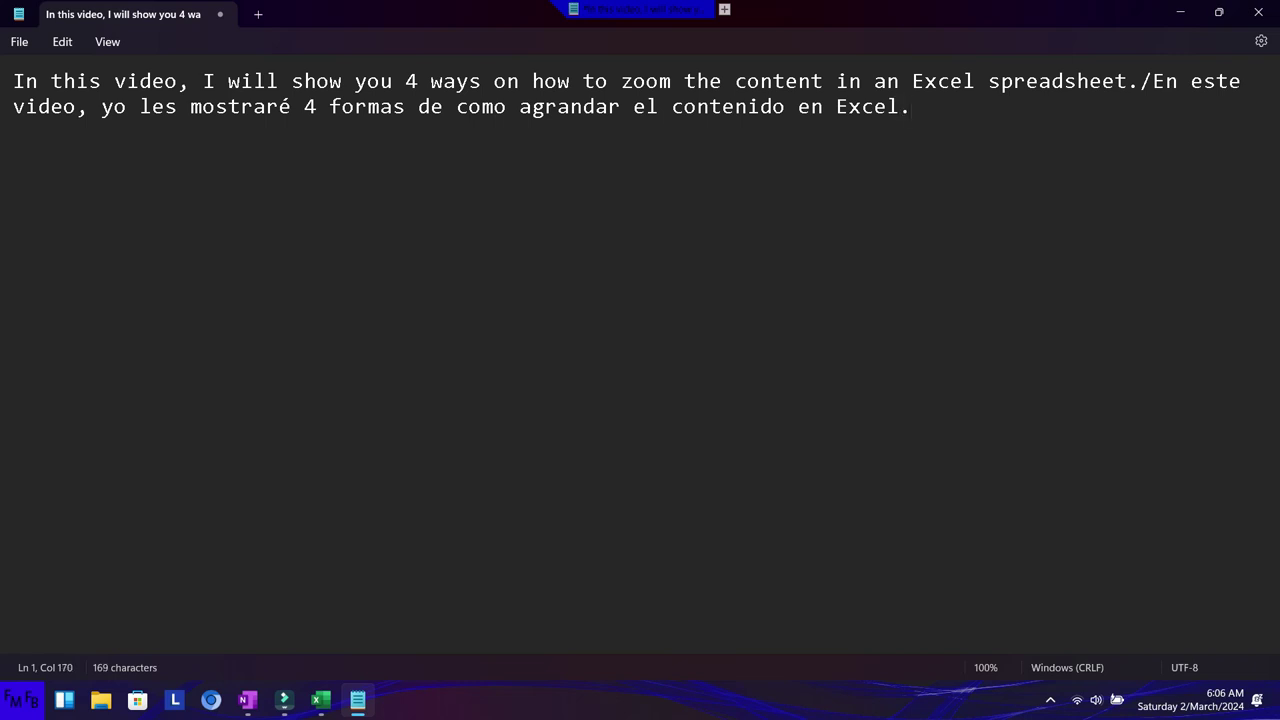
{"action": "key", "text": "Return"}
Add line 2: 'The easiest way is to press ctrl and use the scroll wheel in your mouse' plus Spanish
{"action": "type", "text": "The easiest way is to "}
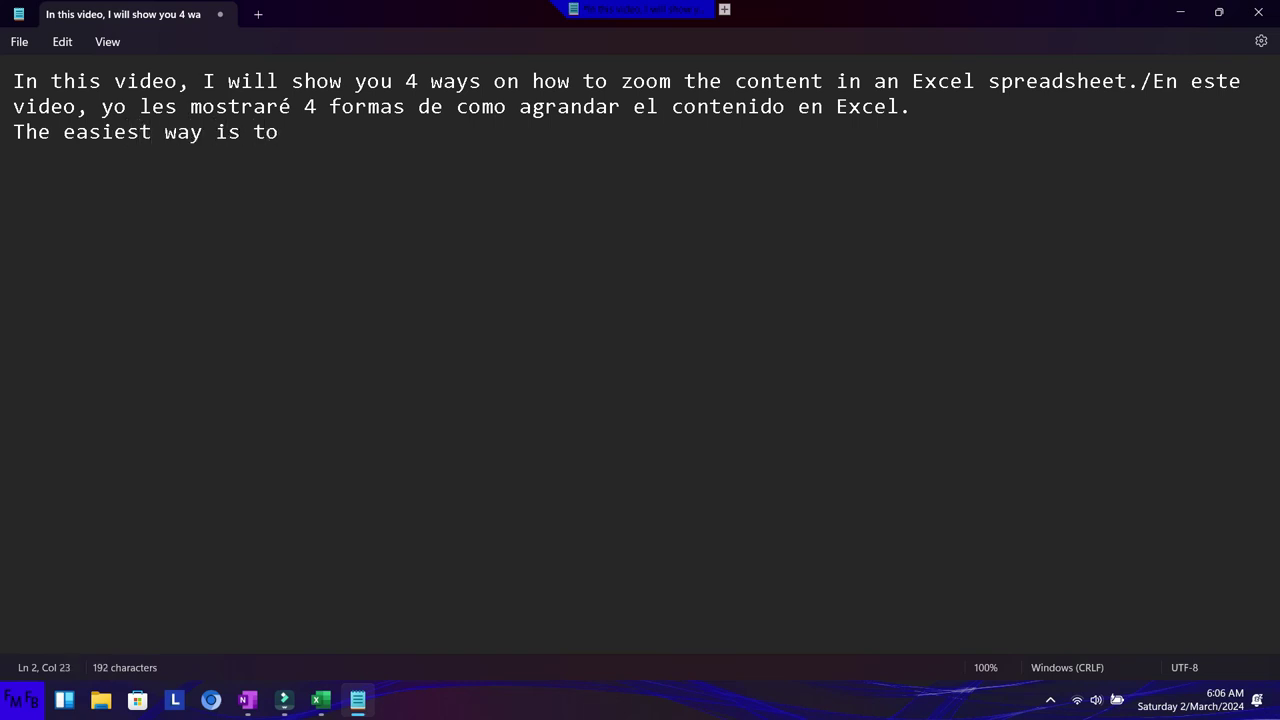
{"action": "type", "text": "press ctrl"}
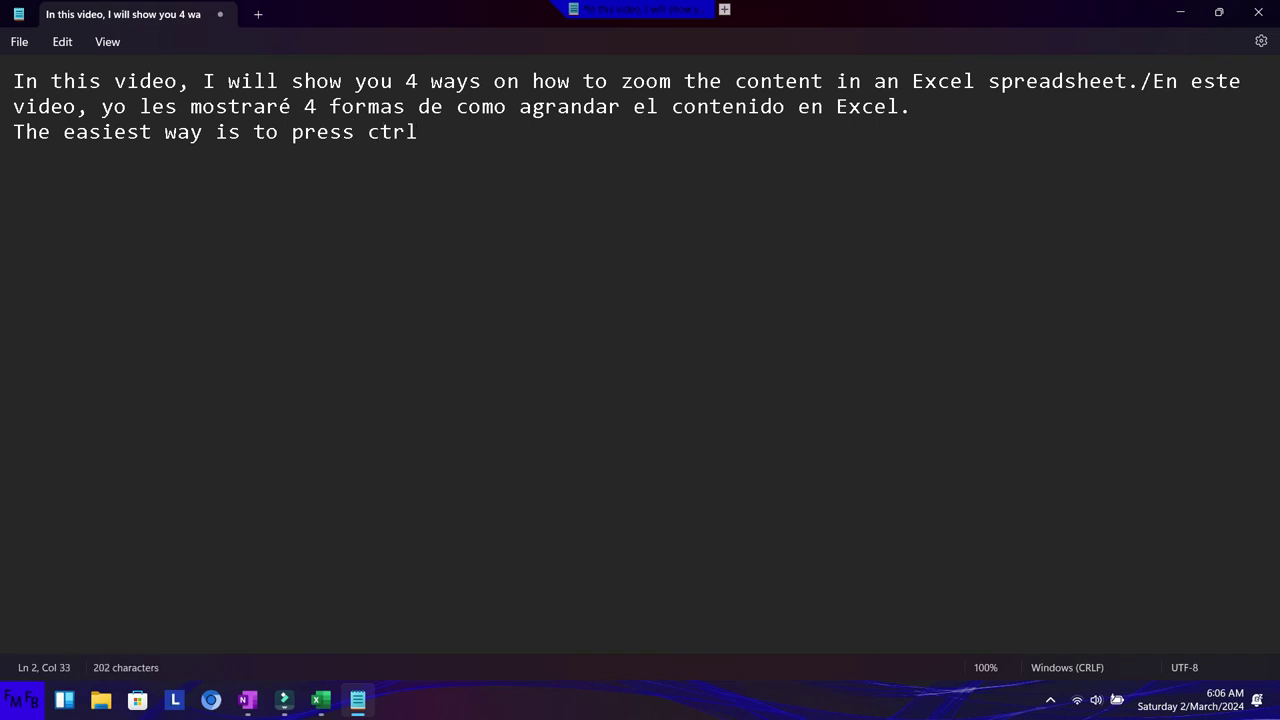
{"action": "type", "text": " and "}
{"action": "type", "text": "use the "}
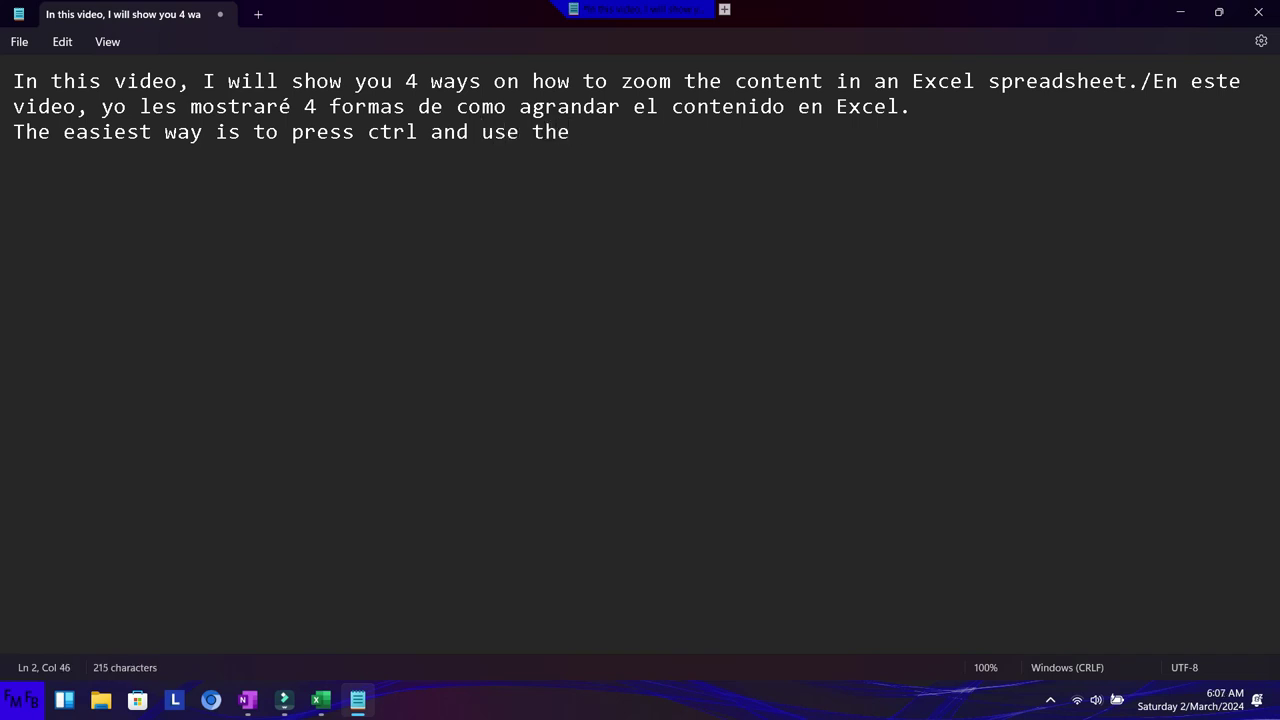
{"action": "type", "text": "scroll whe"}
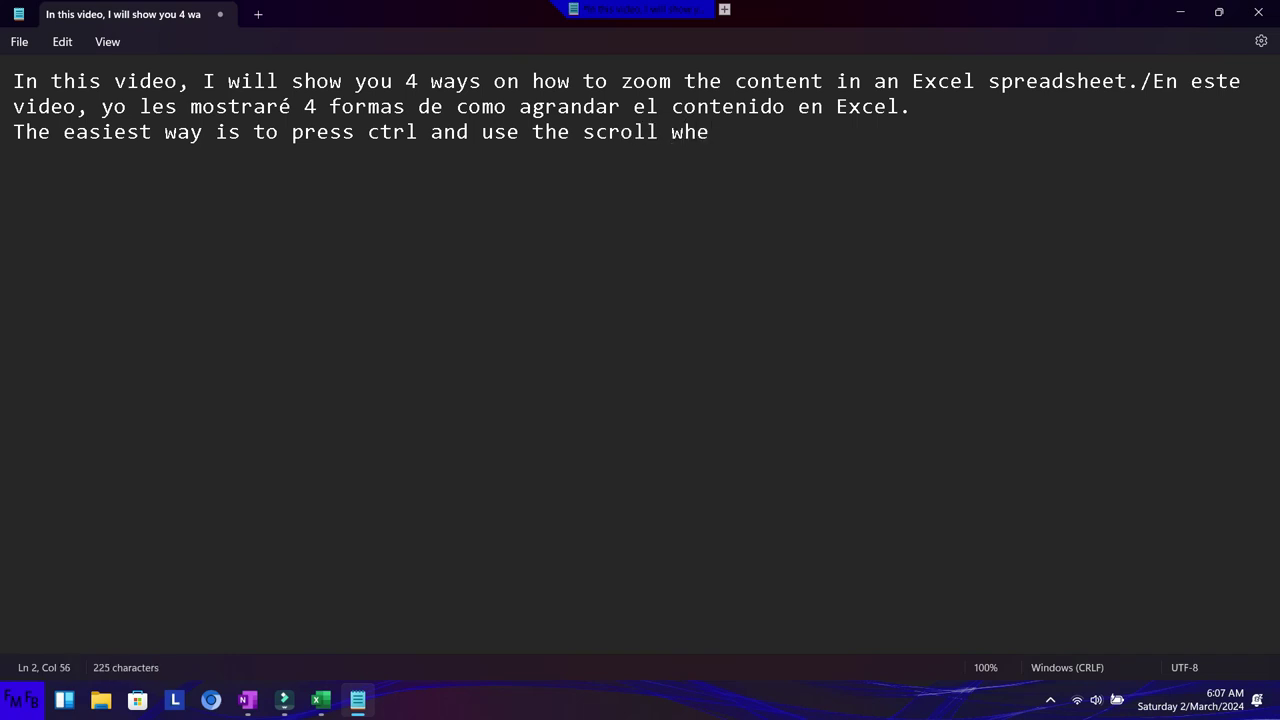
{"action": "type", "text": "el in you"}
{"action": "type", "text": "r mouse./"}
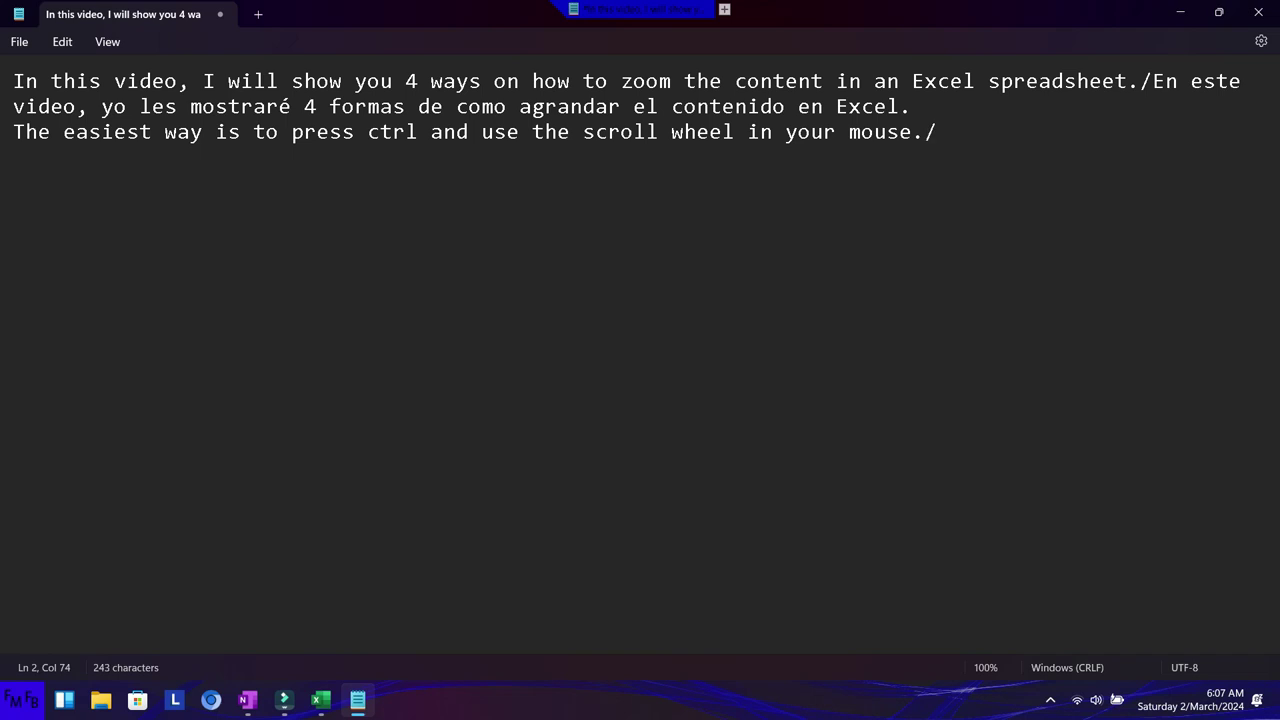
{"action": "type", "text": "La forma m"}
{"action": "type", "text": "ás fácil es "}
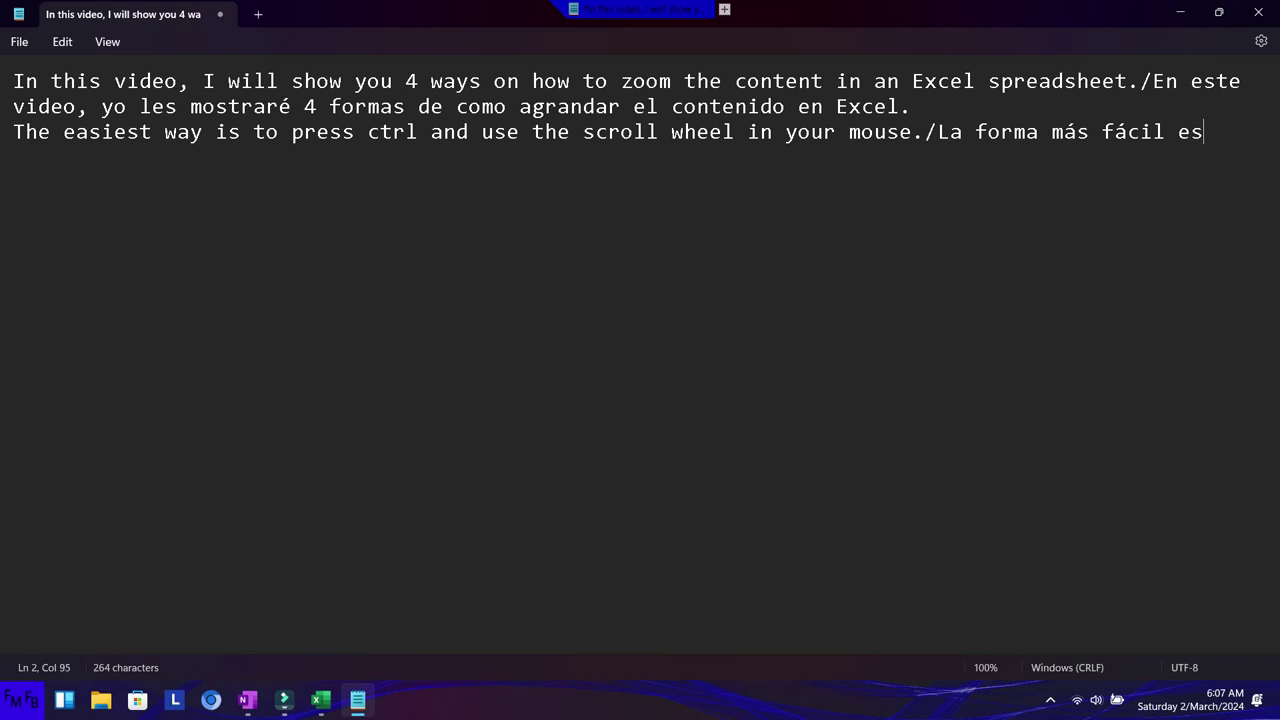
{"action": "type", "text": "presionar ctrl "}
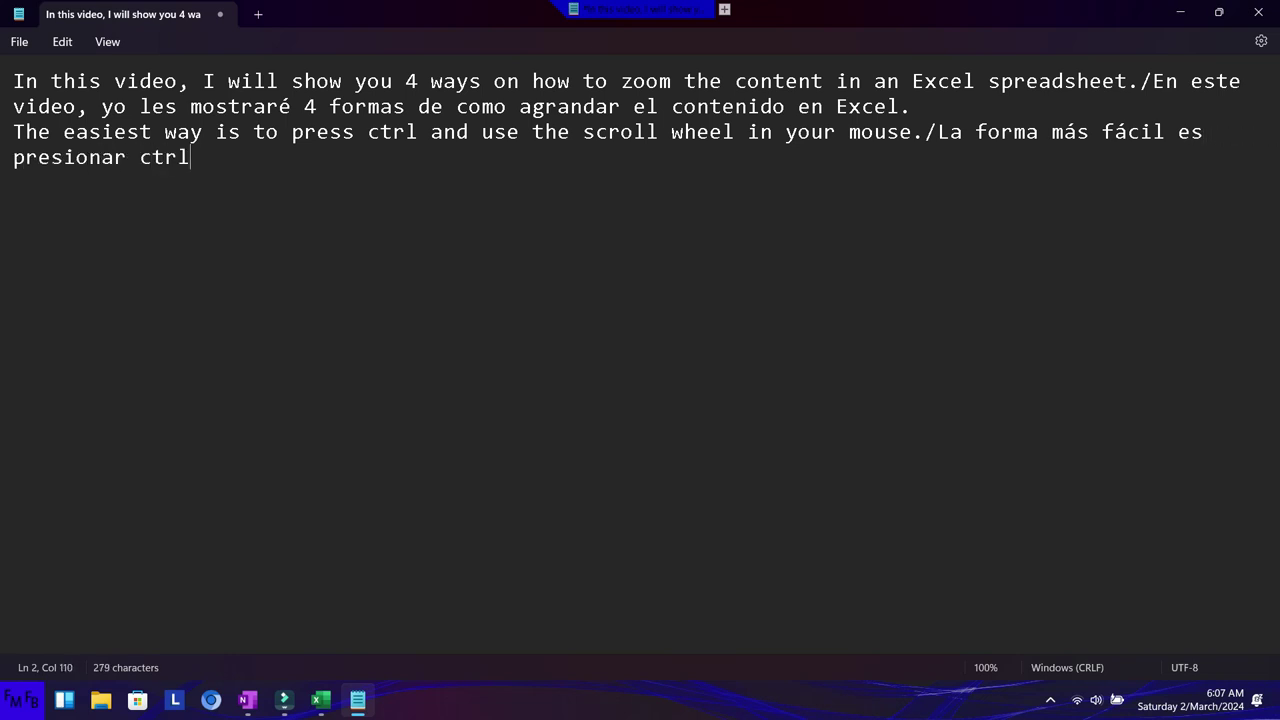
{"action": "type", "text": "y usar el scroll en el mouse."}
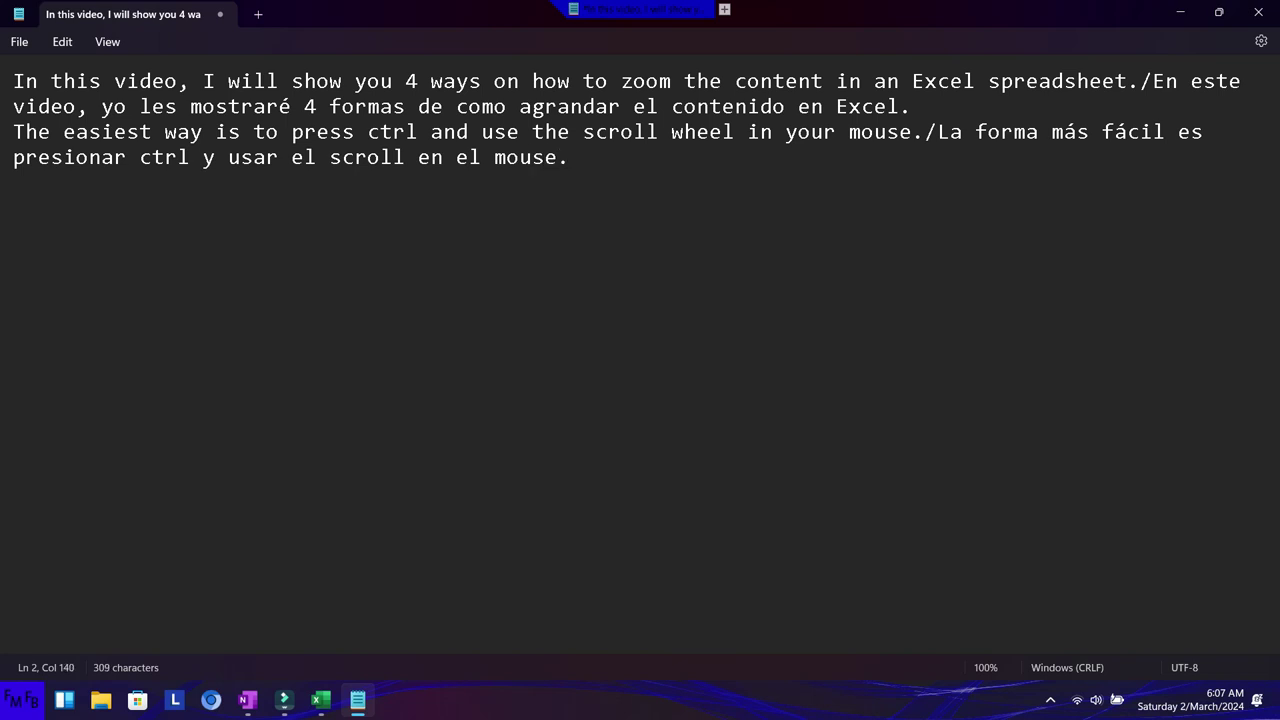
{"action": "key", "text": "alt+Tab"}
{"action": "key", "text": "alt+Tab"}
{"action": "key", "text": "alt+Tab"}
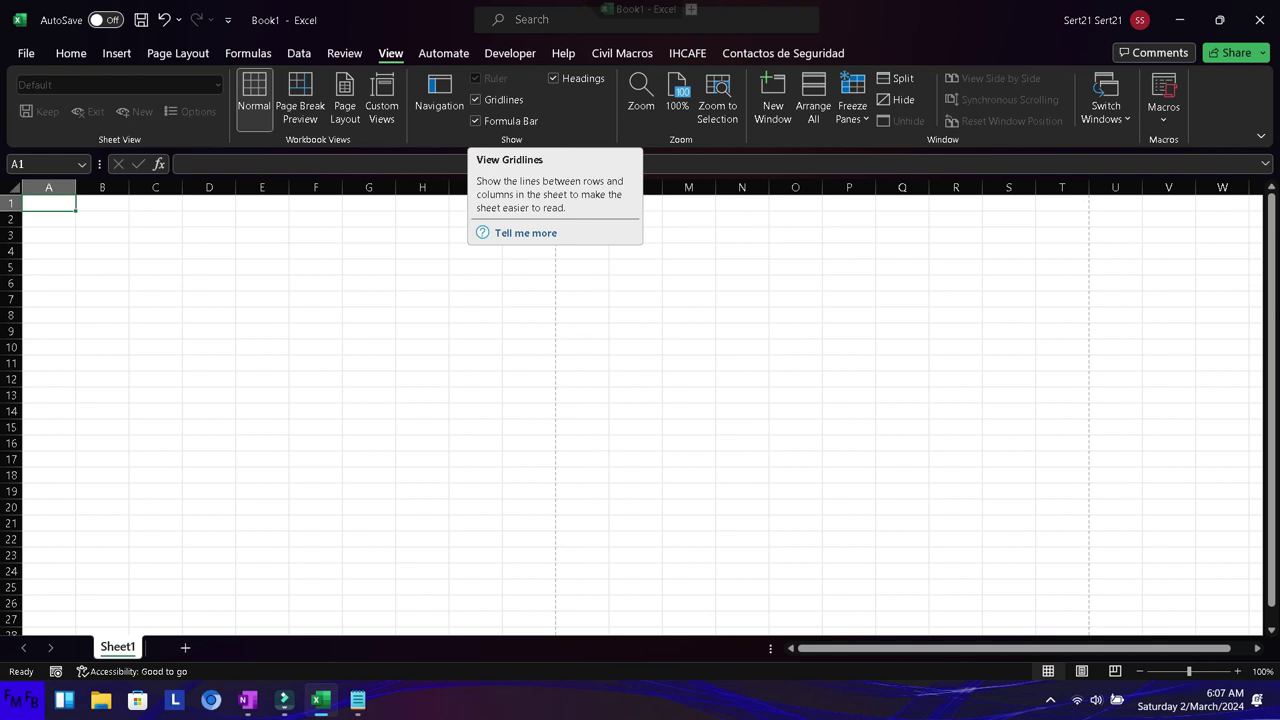
Zoom the Excel sheet from 100% down to 55% with Ctrl and the scroll wheel
{"action": "scroll", "coordinate": [640, 406], "scroll_direction": "down", "scroll_amount": 2}
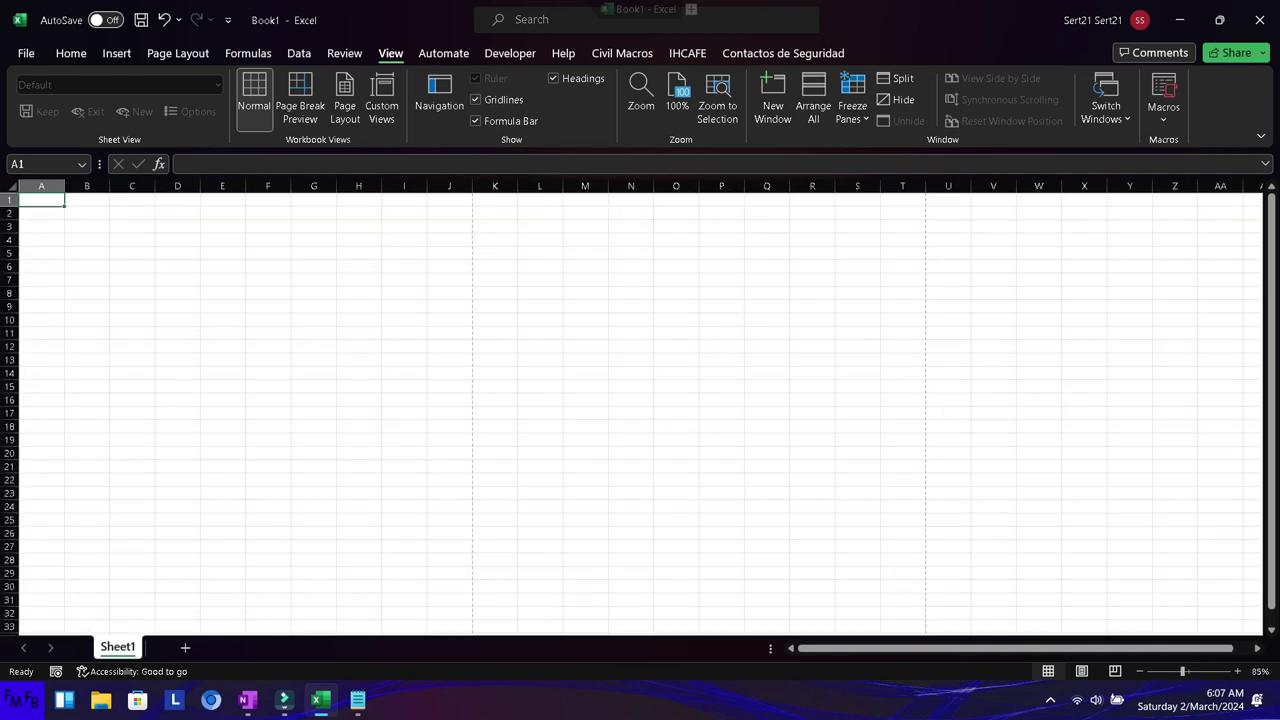
{"action": "scroll", "coordinate": [640, 406], "scroll_direction": "down", "scroll_amount": 1}
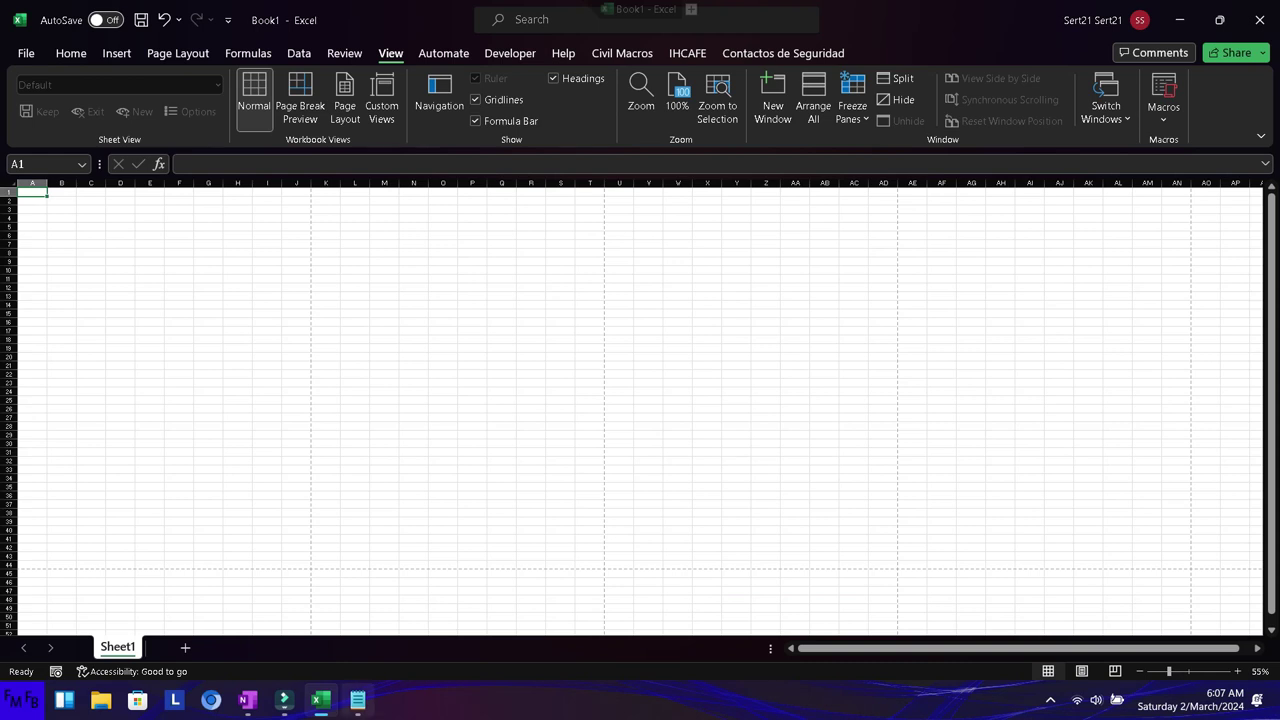
{"action": "left_click", "coordinate": [357, 700]}
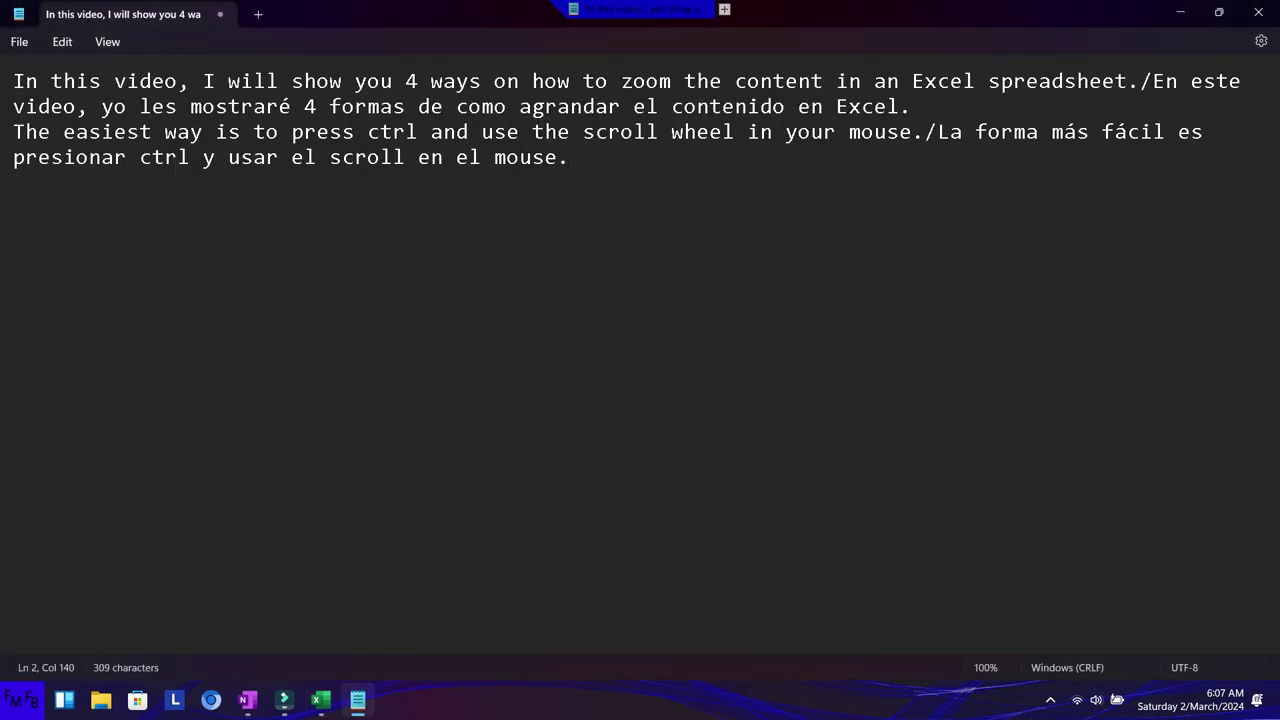
Write line 3, 'Another way is to press shift+alt++ and shift+alt+-', testing the zoom-in shortcut in Excel
{"action": "key", "text": "Return"}
{"action": "type", "text": "Another way is to "}
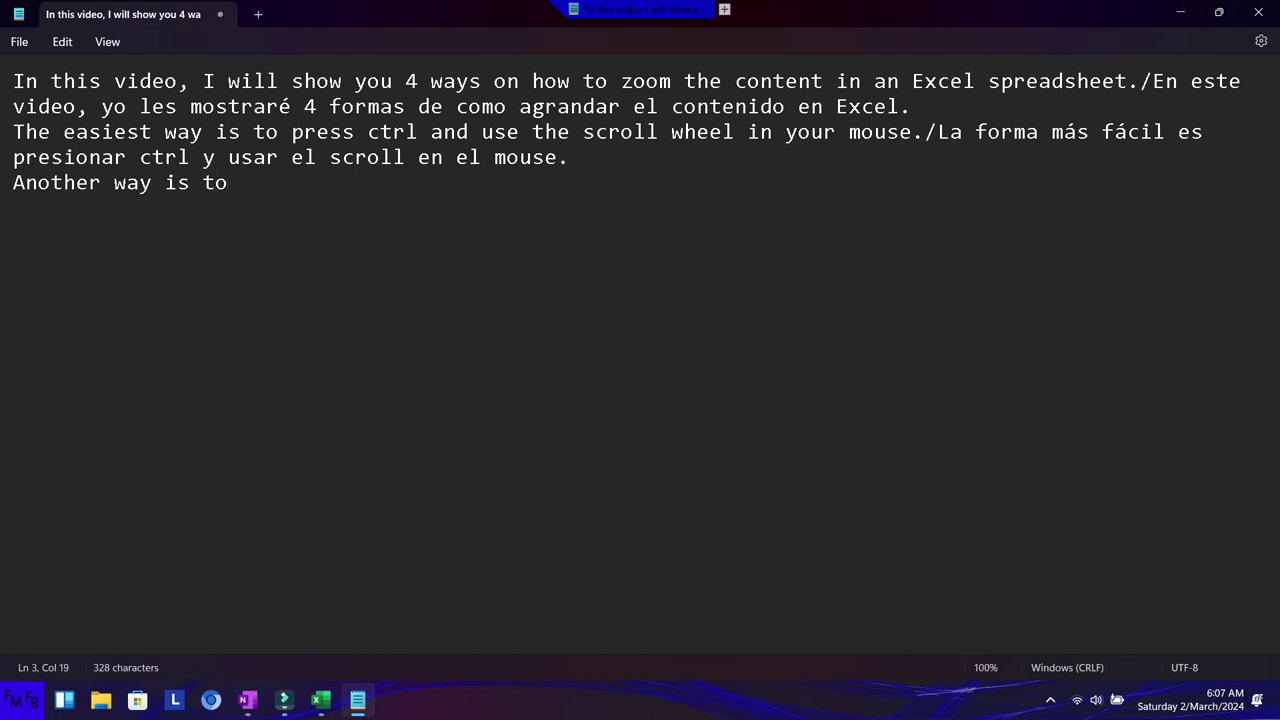
{"action": "type", "text": "press shift"}
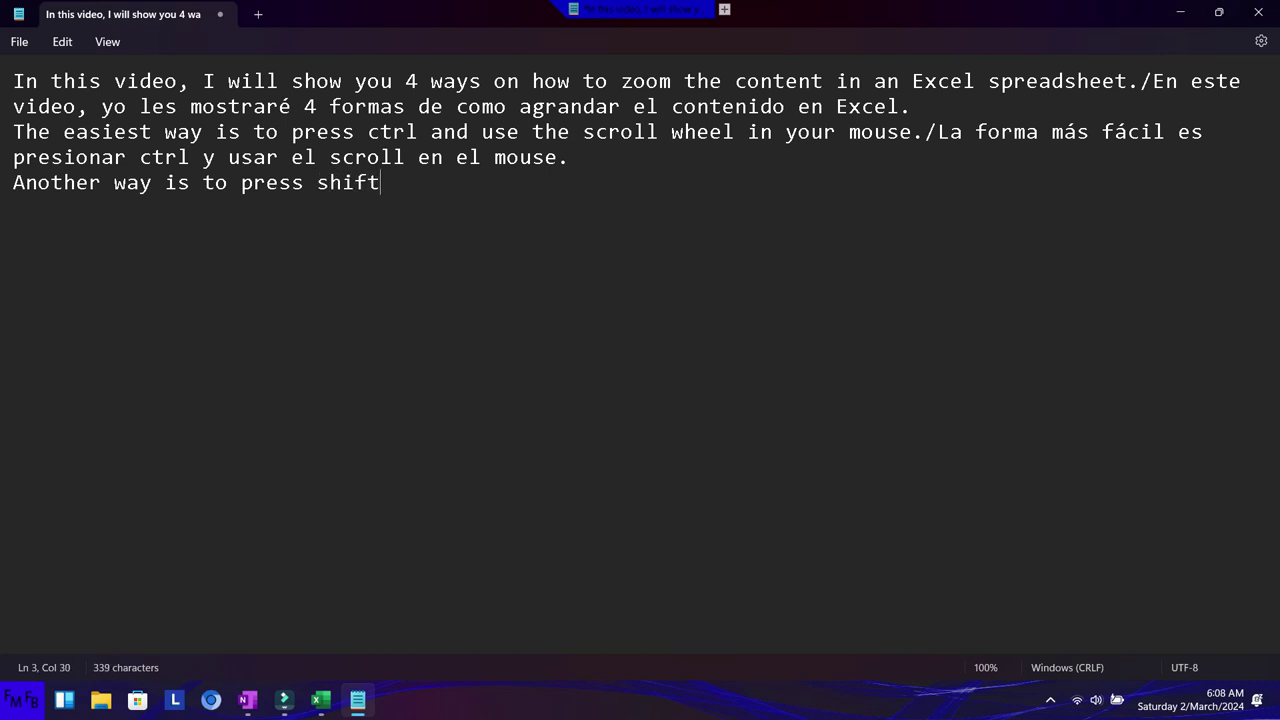
{"action": "key", "text": "alt+Tab"}
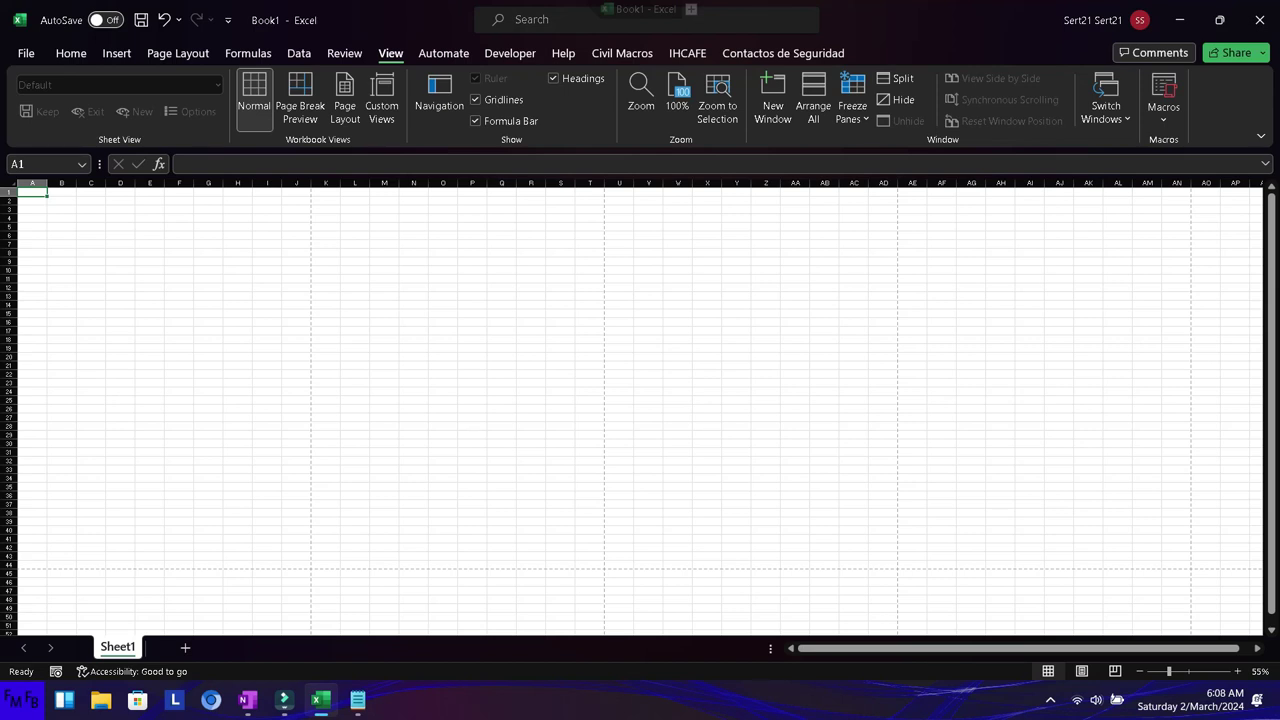
{"action": "key", "text": "ctrl+alt+equal"}
{"action": "key", "text": "alt+Tab"}
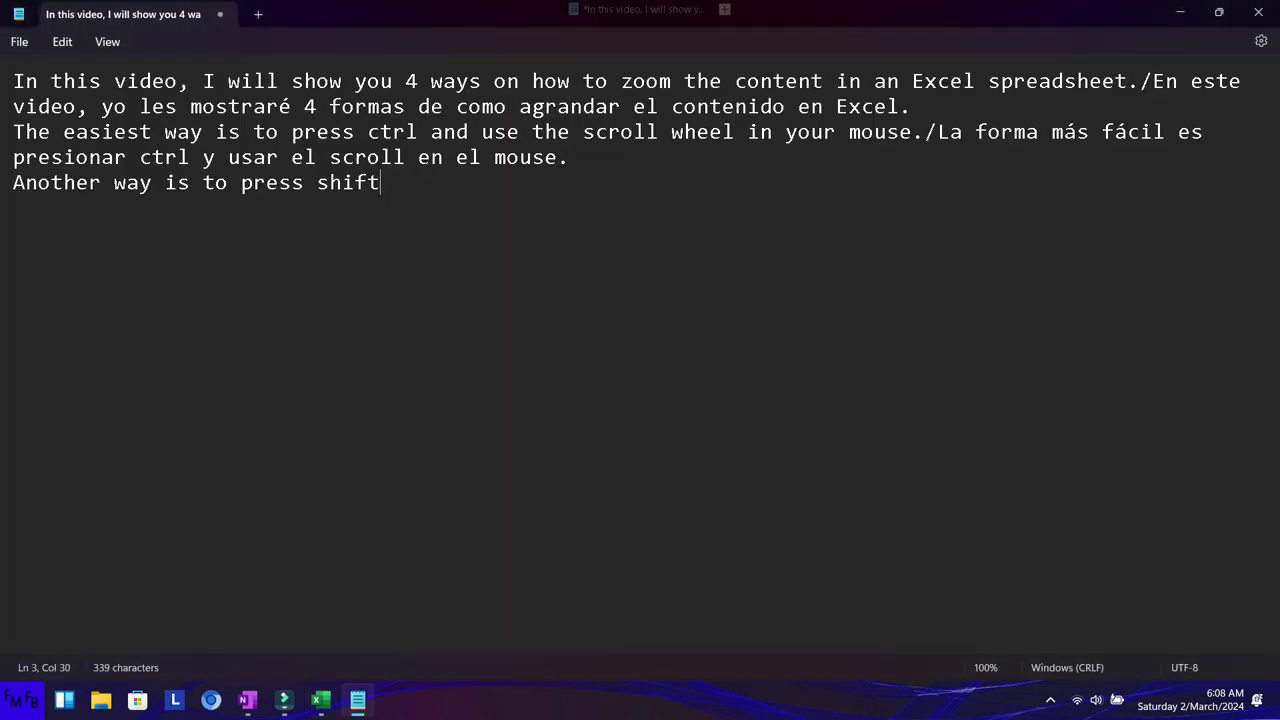
{"action": "type", "text": "+alt++ and shift+alt+-"}
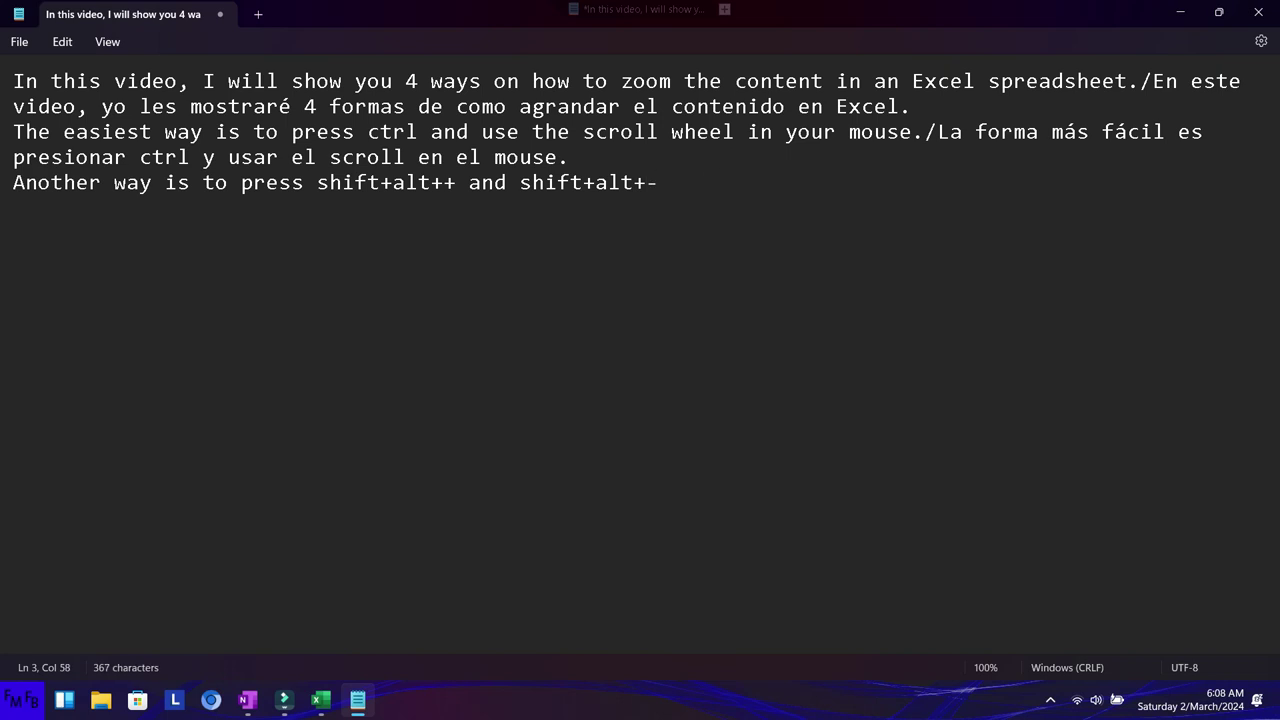
Zoom the Excel sheet in to 115% and back out to 55% with the keyboard shortcuts
{"action": "key", "text": "alt+Tab"}
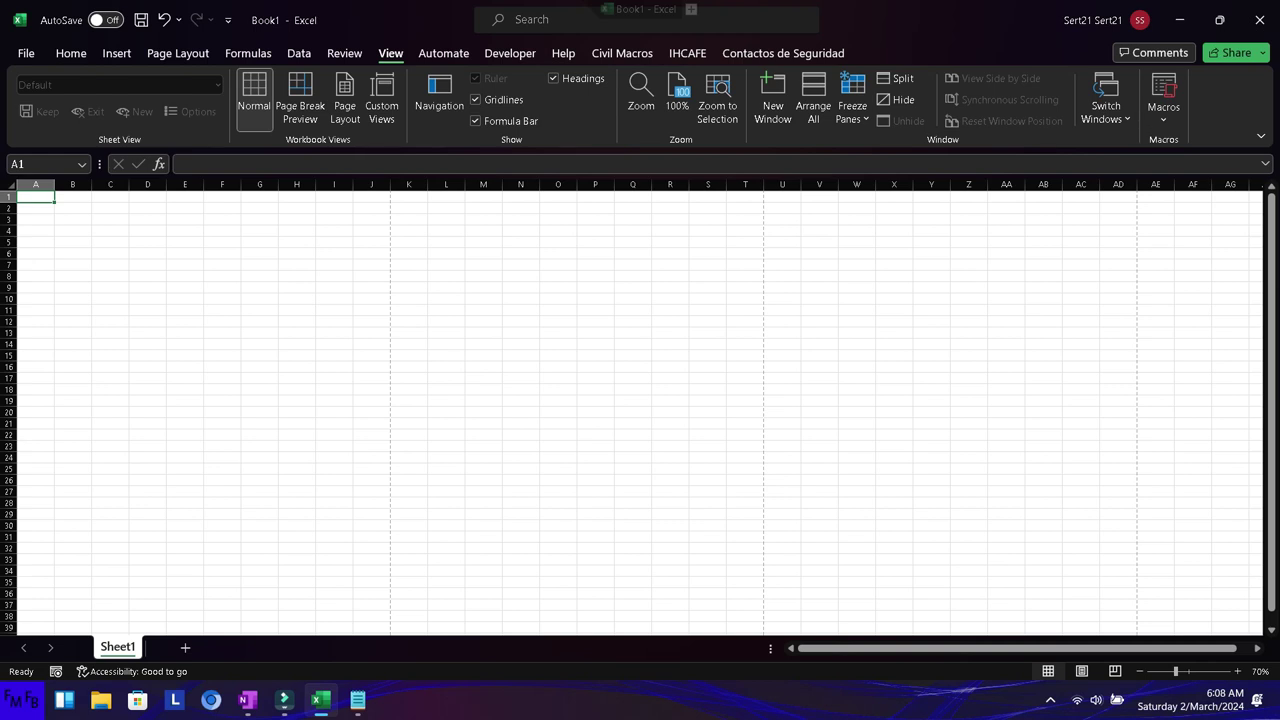
{"action": "key", "text": "ctrl+alt+equal"}
{"action": "key", "text": "ctrl+alt+equal"}
{"action": "key", "text": "ctrl+alt+equal"}
{"action": "key", "text": "ctrl+alt+minus"}
{"action": "key", "text": "ctrl+alt+minus"}
{"action": "key", "text": "ctrl+alt+minus"}
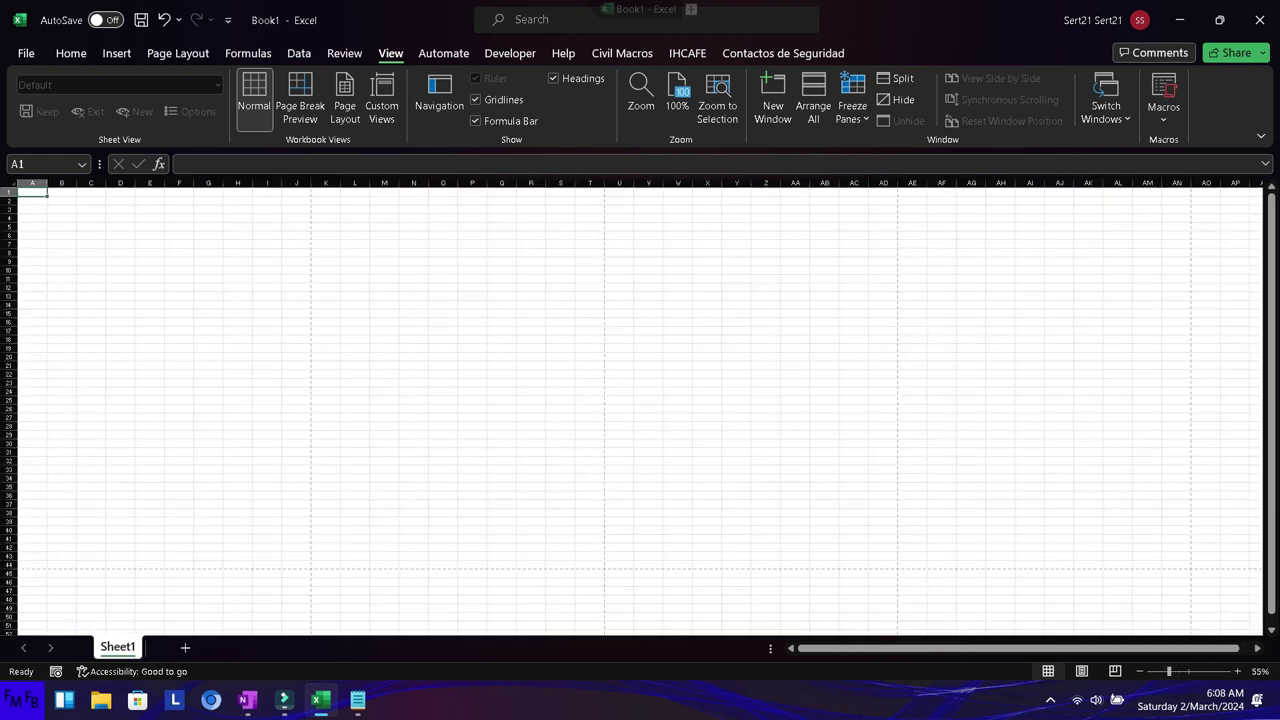
{"action": "key", "text": "alt+Tab"}
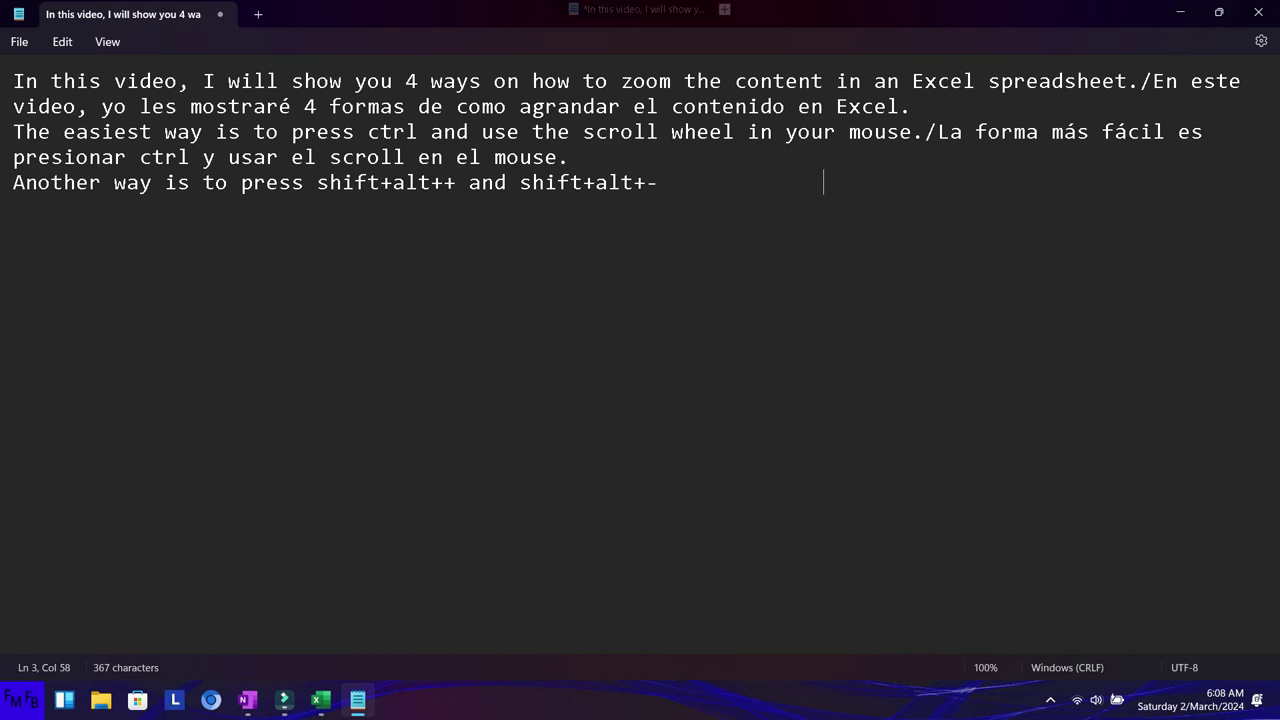
Append ', otra forma es presionar ctrl+shift++ y ctrl+shift+-' to line 3 and start the bottom-right zoom line
{"action": "key", "text": "BackSpace"}
{"action": "key", "text": "BackSpace"}
{"action": "key", "text": "BackSpace"}
{"action": "key", "text": "BackSpace"}
{"action": "key", "text": "BackSpace"}
{"action": "key", "text": "BackSpace"}
{"action": "type", "text": ", otra forma es presionar ctrl+shift++ y ctrl"}
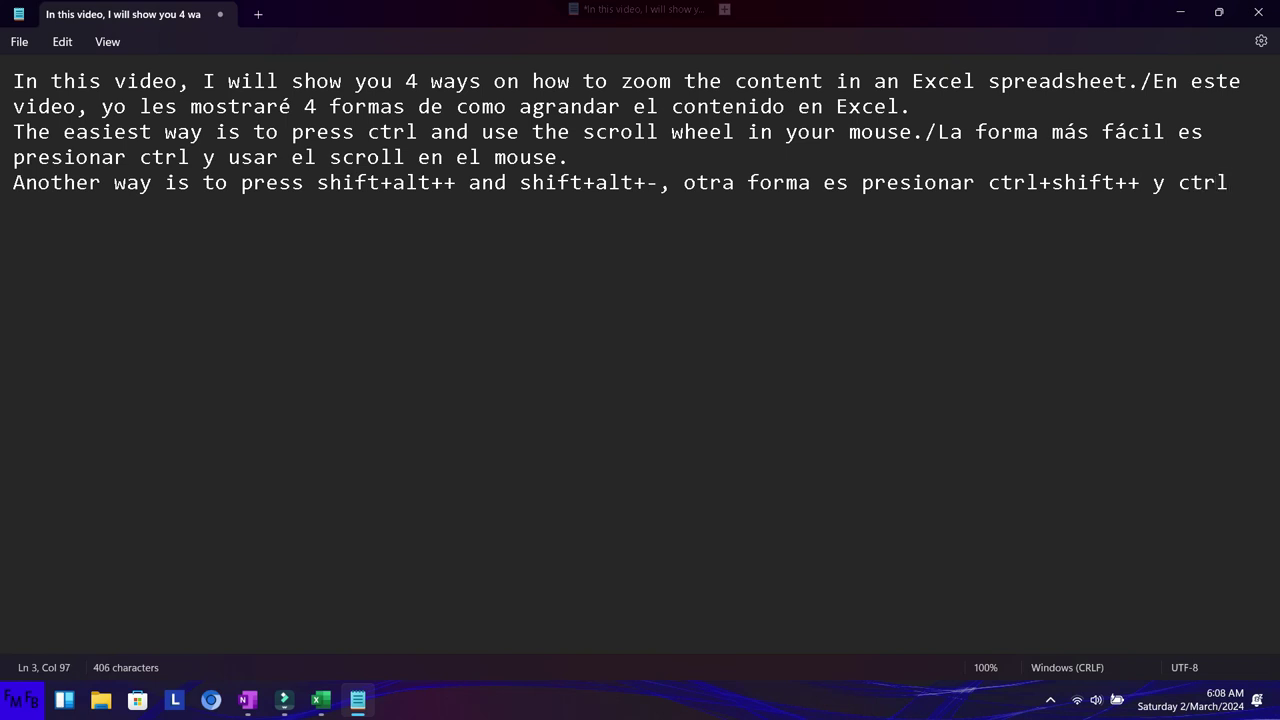
{"action": "type", "text": "+shi"}
{"action": "type", "text": "ft"}
{"action": "type", "text": "+-."}
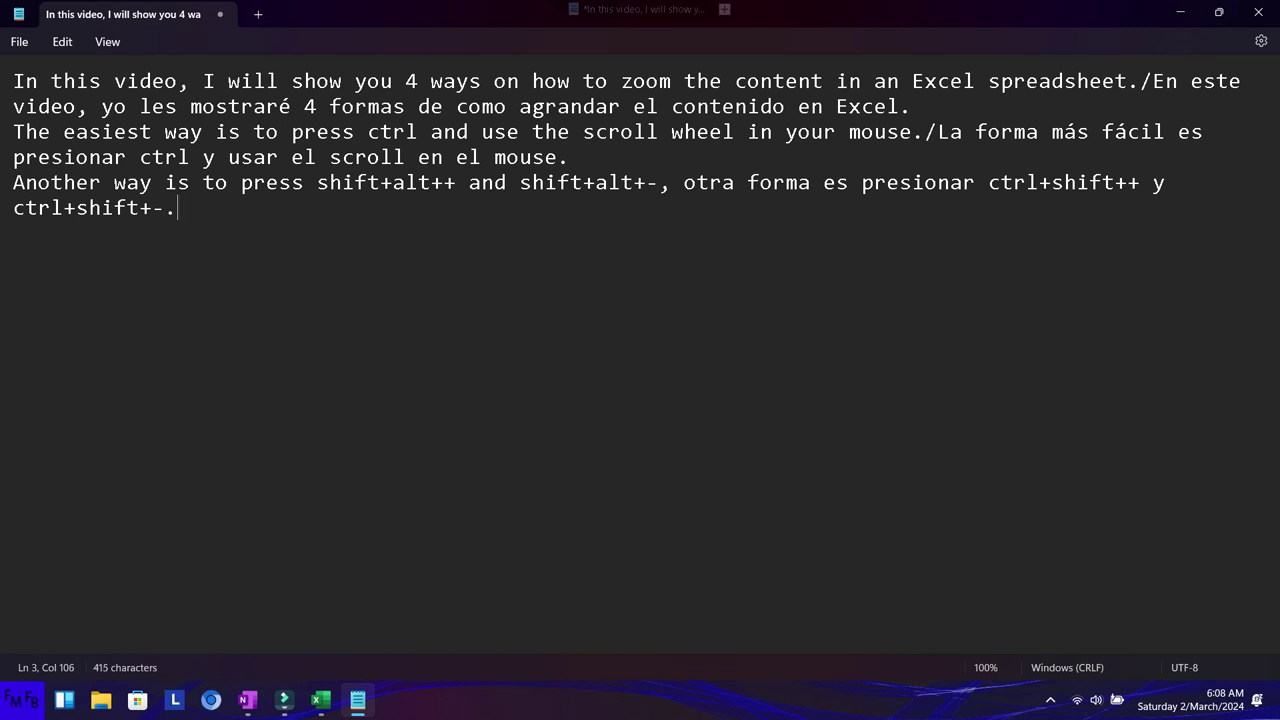
{"action": "key", "text": "Return"}
{"action": "type", "text": "Ano"}
{"action": "type", "text": "ther way is to use the zoomin the botton right corner"}
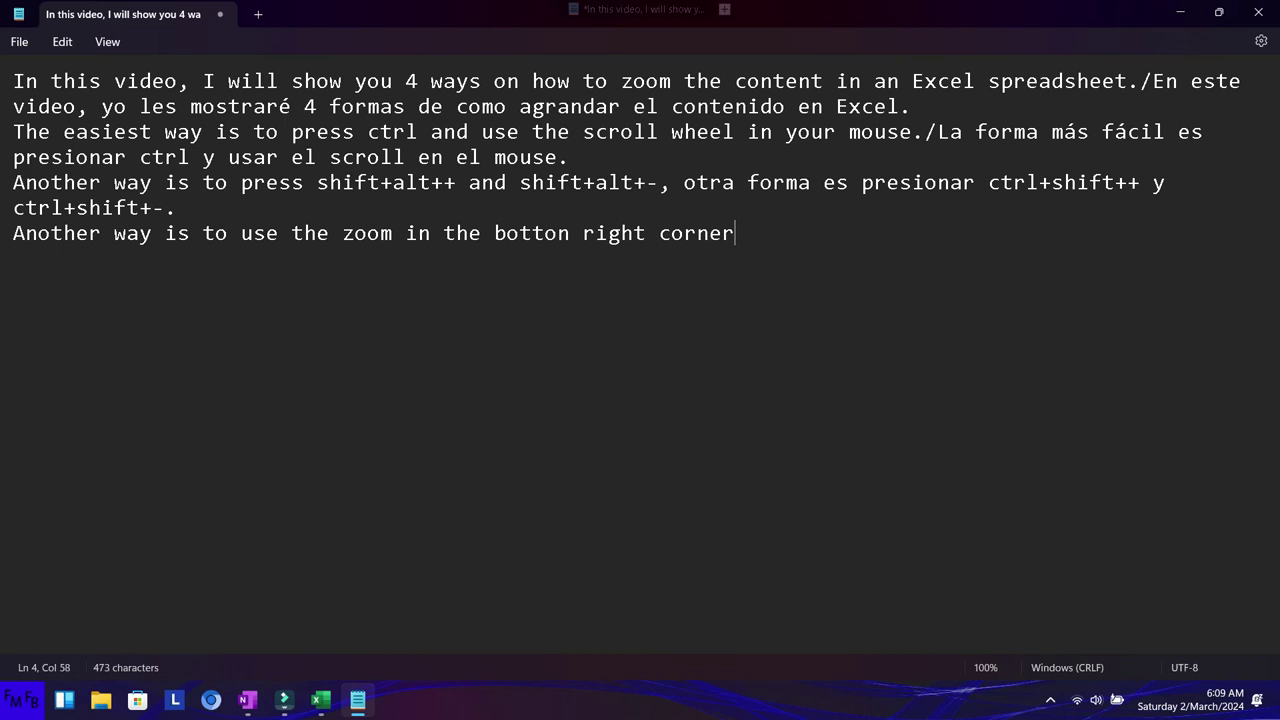
{"action": "type", "text": "Another e"}
Complete line 4 and add 'Otra forma es usar el zoom en la parte inferior derecha de Excel'
{"action": "key", "text": "BackSpace"}
{"action": "type", "text": "way is to use the zoom in the"}
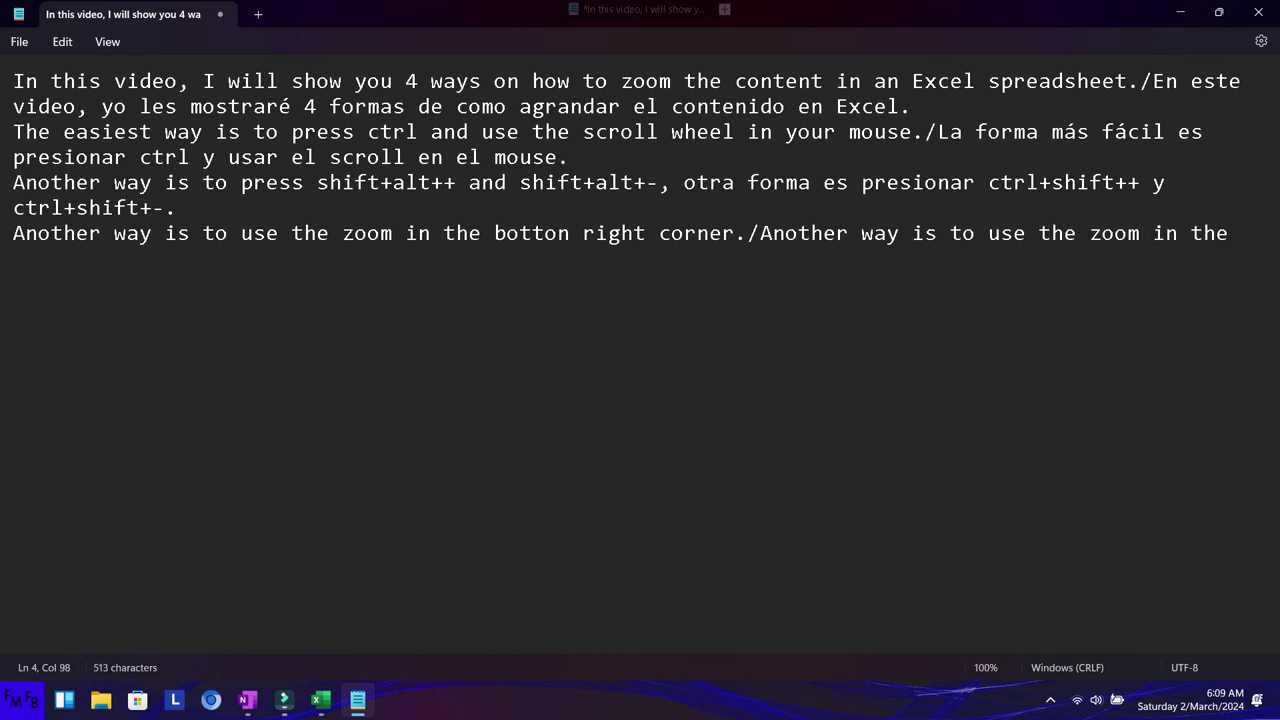
{"action": "key", "text": "BackSpace"}
{"action": "key", "text": "BackSpace"}
{"action": "key", "text": "BackSpace"}
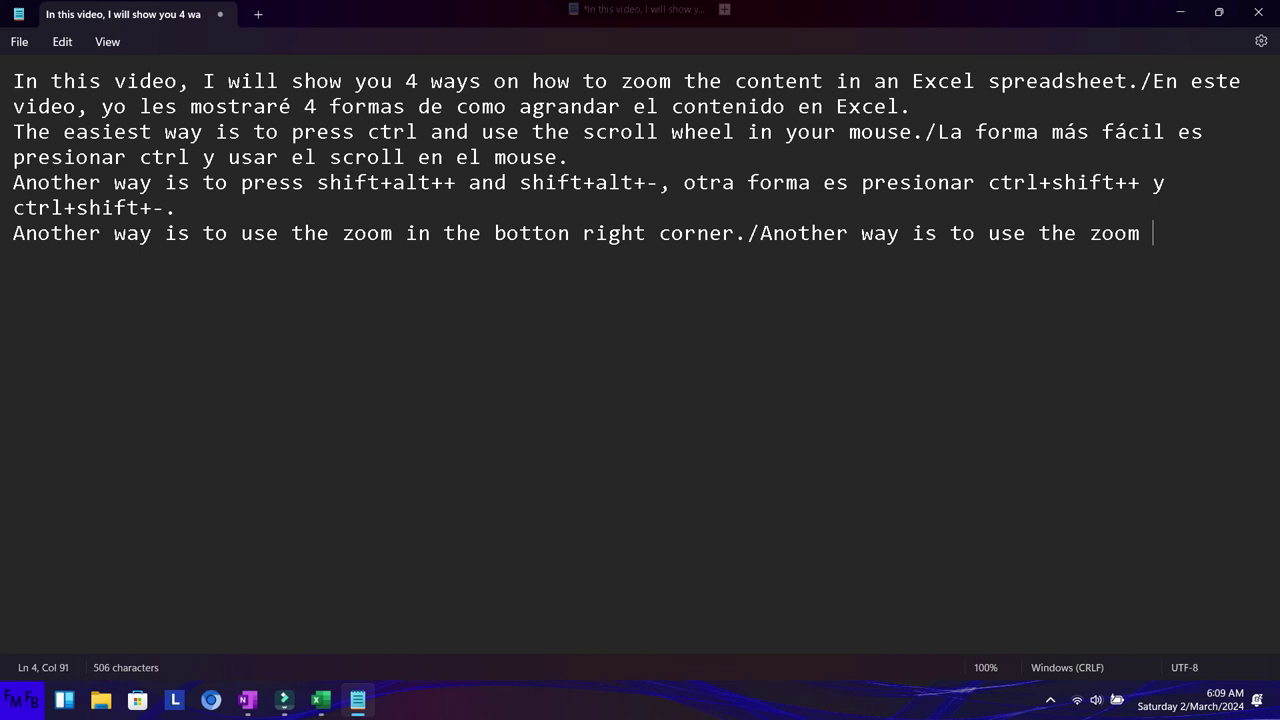
{"action": "key", "text": "BackSpace"}
{"action": "key", "text": "BackSpace"}
{"action": "key", "text": "BackSpace"}
{"action": "key", "text": "BackSpace"}
{"action": "key", "text": "BackSpace"}
{"action": "key", "text": "BackSpace"}
{"action": "key", "text": "BackSpace"}
{"action": "key", "text": "BackSpace"}
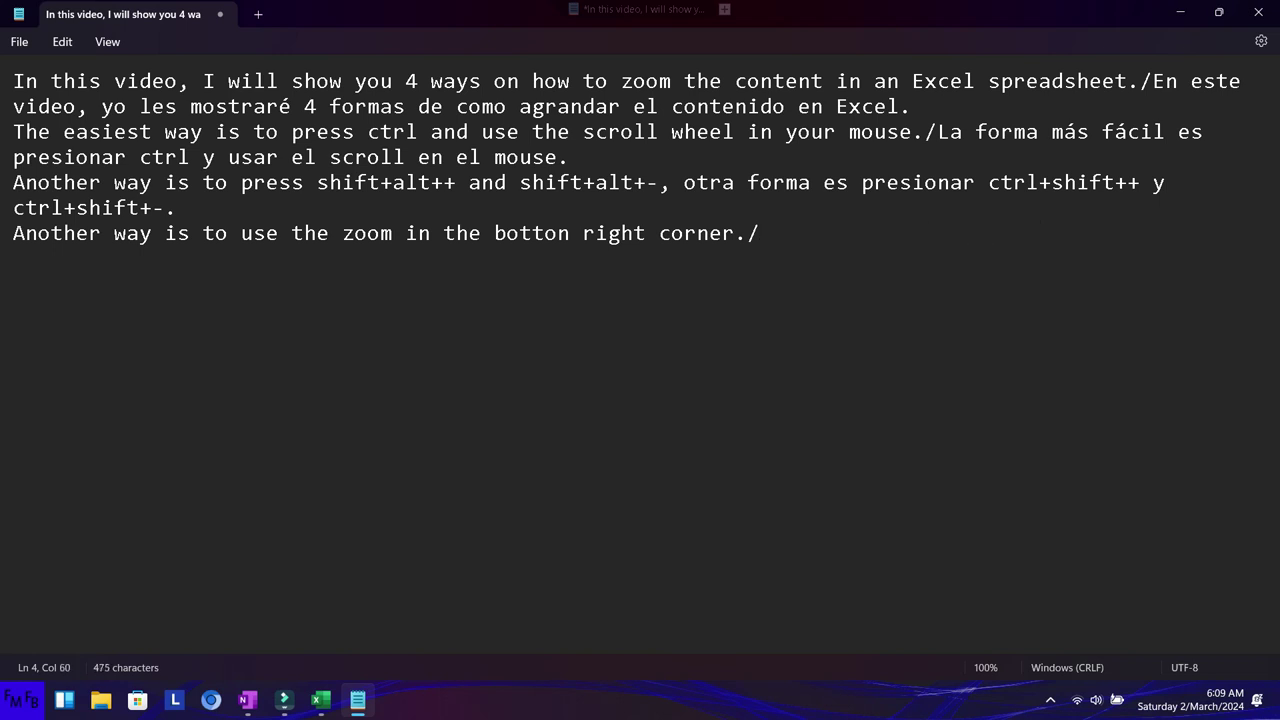
{"action": "type", "text": "Otra forma es "}
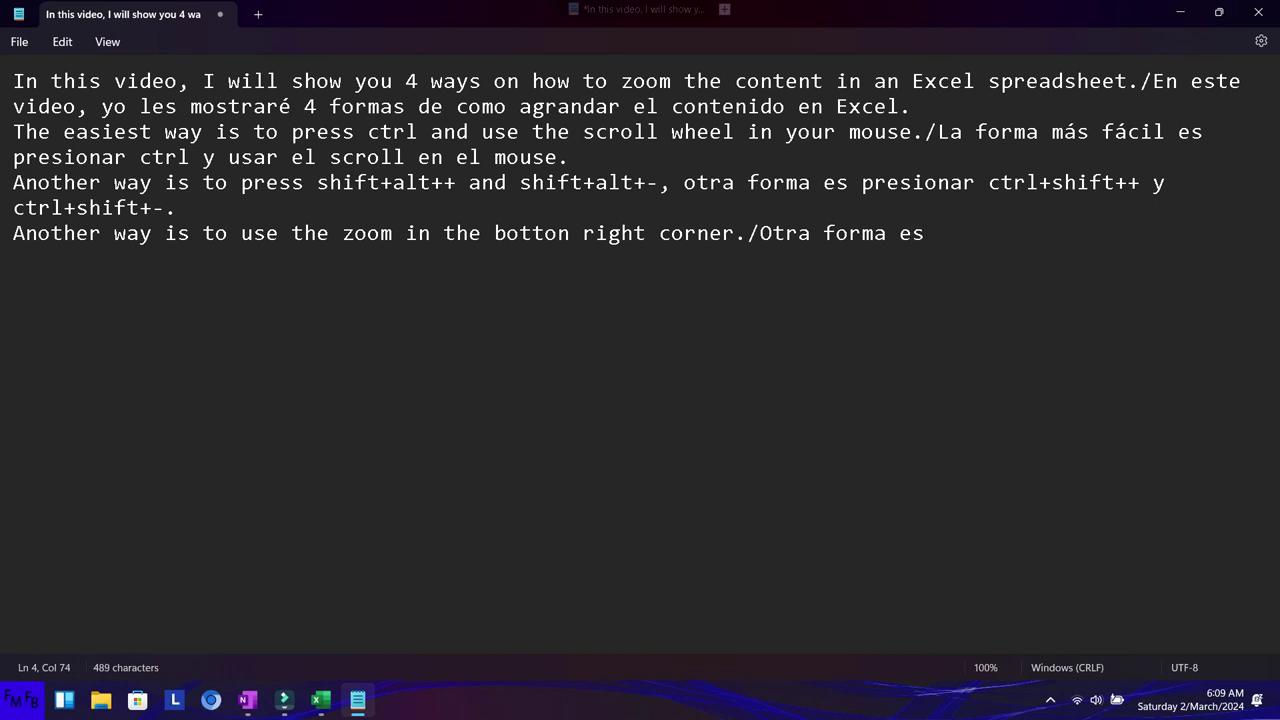
{"action": "type", "text": "usar el "}
{"action": "type", "text": "zoom"}
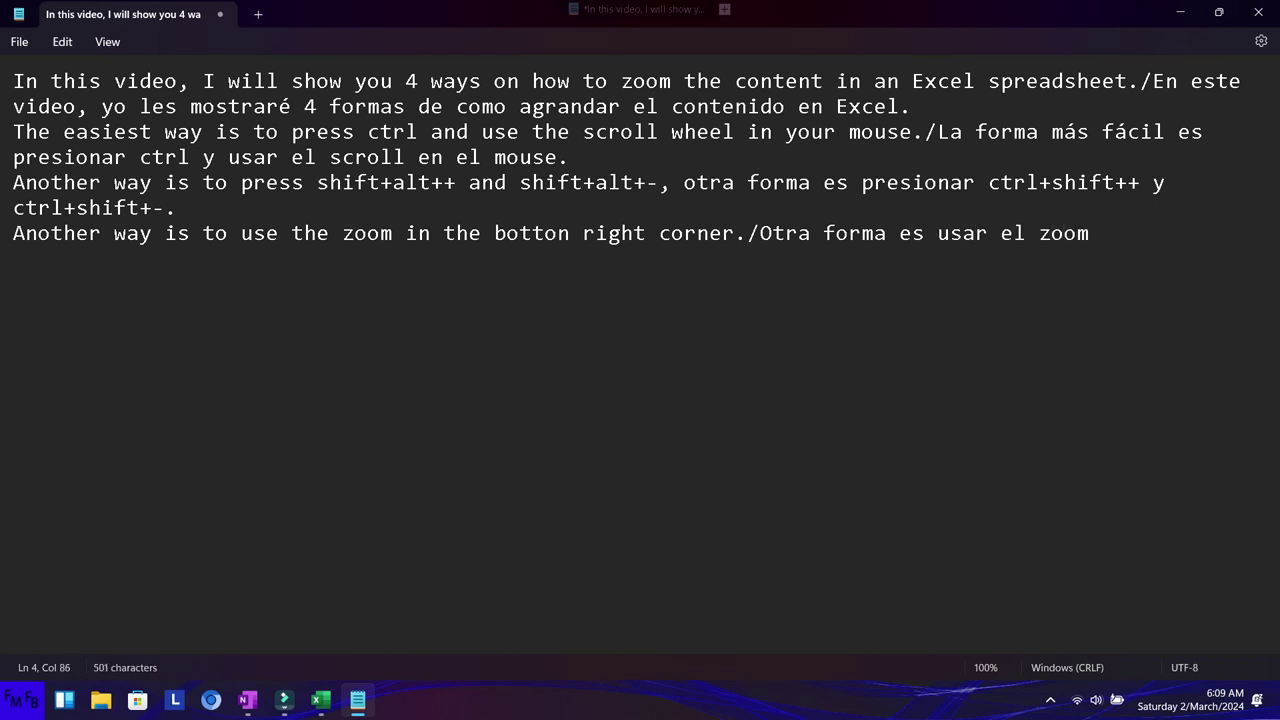
{"action": "type", "text": " en la parte inferior de"}
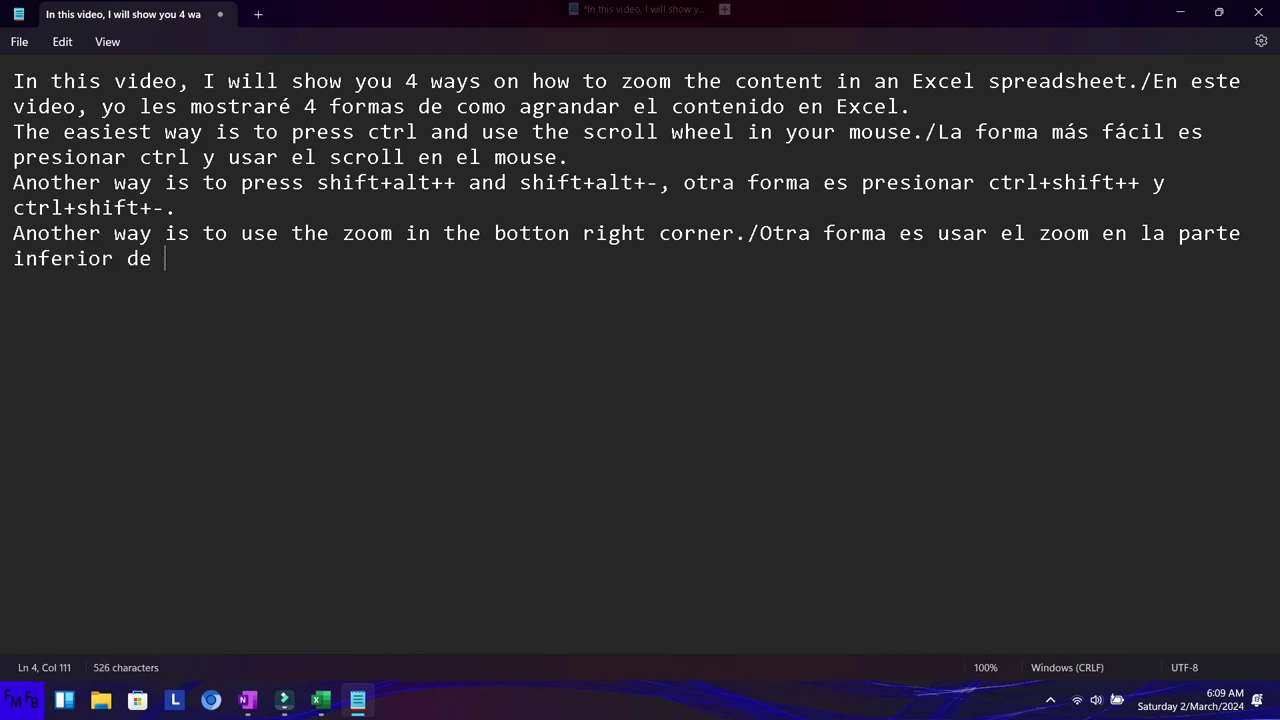
{"action": "type", "text": "recha de "}
{"action": "type", "text": "Excel"}
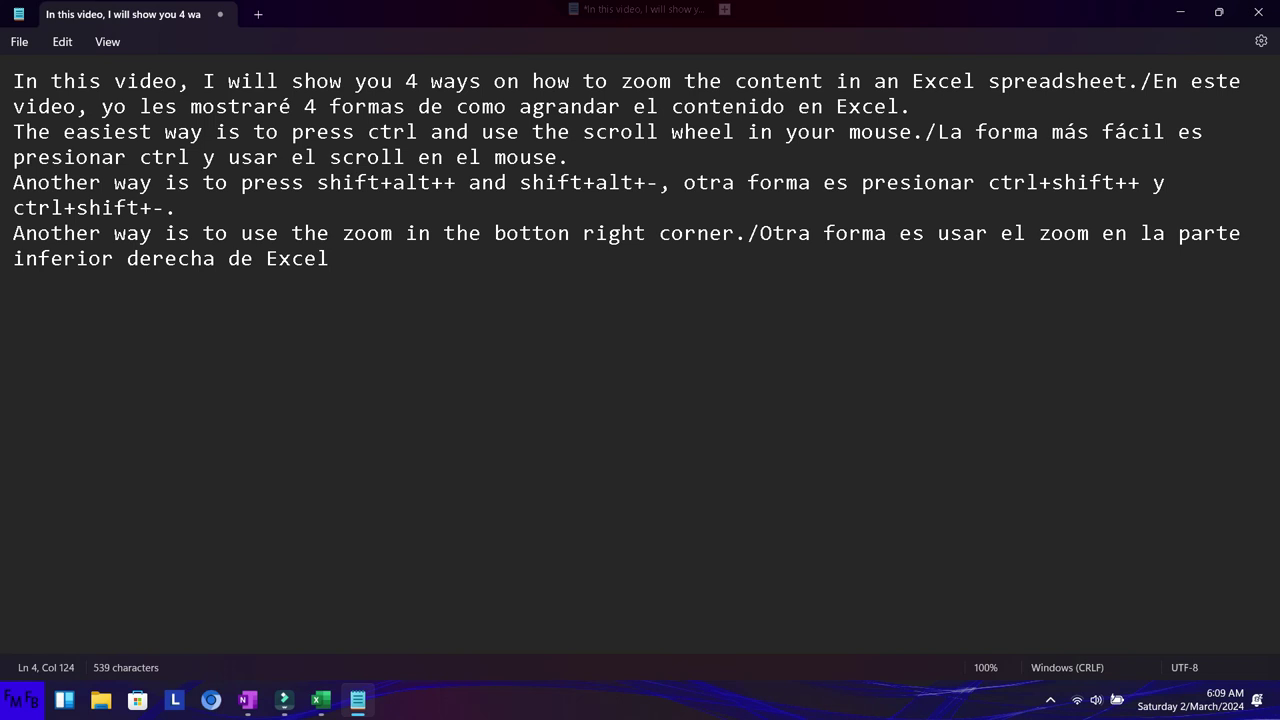
Replace the comma on line 3 with a slash and start an empty fifth line
{"action": "key", "text": "Up"}
{"action": "key", "text": "Up"}
{"action": "key", "text": "Up"}
{"action": "key", "text": "Right"}
{"action": "key", "text": "Right"}
{"action": "key", "text": "Right"}
{"action": "key", "text": "ctrl+Right"}
{"action": "key", "text": "ctrl+Right"}
{"action": "key", "text": "ctrl+Right"}
{"action": "key", "text": "ctrl+Right"}
{"action": "key", "text": "ctrl+Right"}
{"action": "key", "text": "BackSpace"}
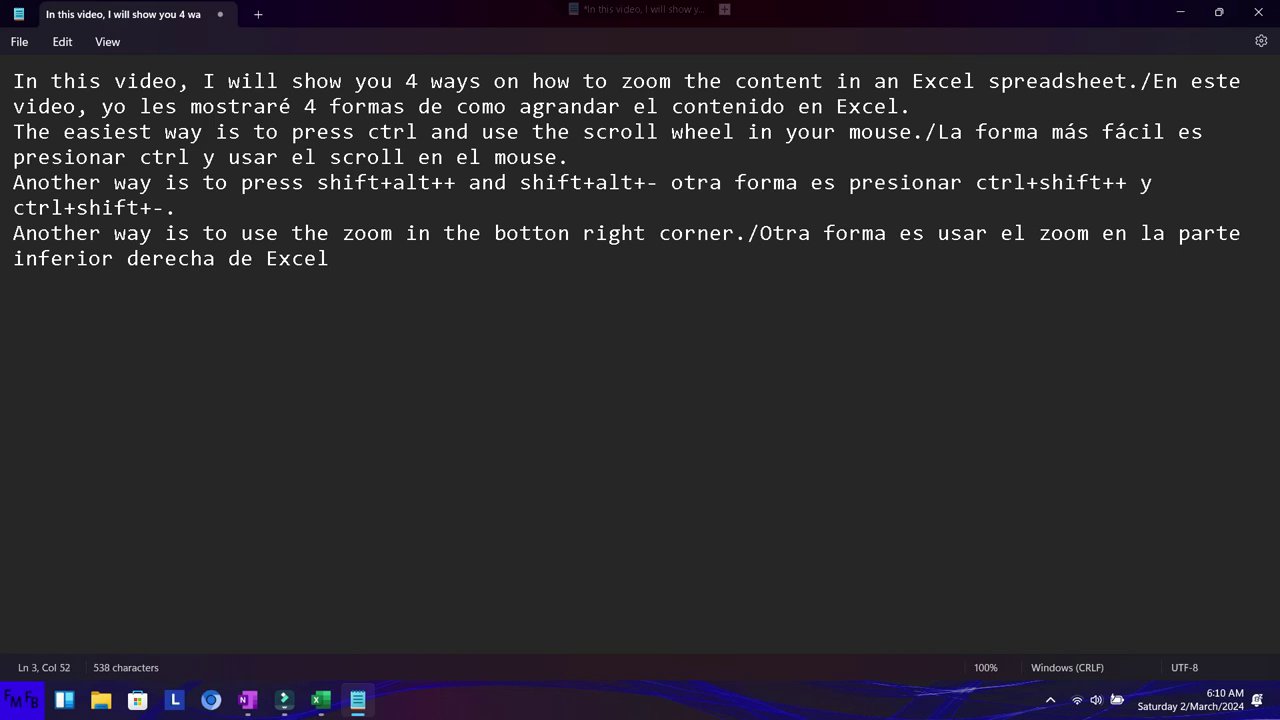
{"action": "type", "text": "/"}
{"action": "key", "text": "ctrl+End"}
{"action": "key", "text": "Return"}
{"action": "key", "text": "alt+Tab"}
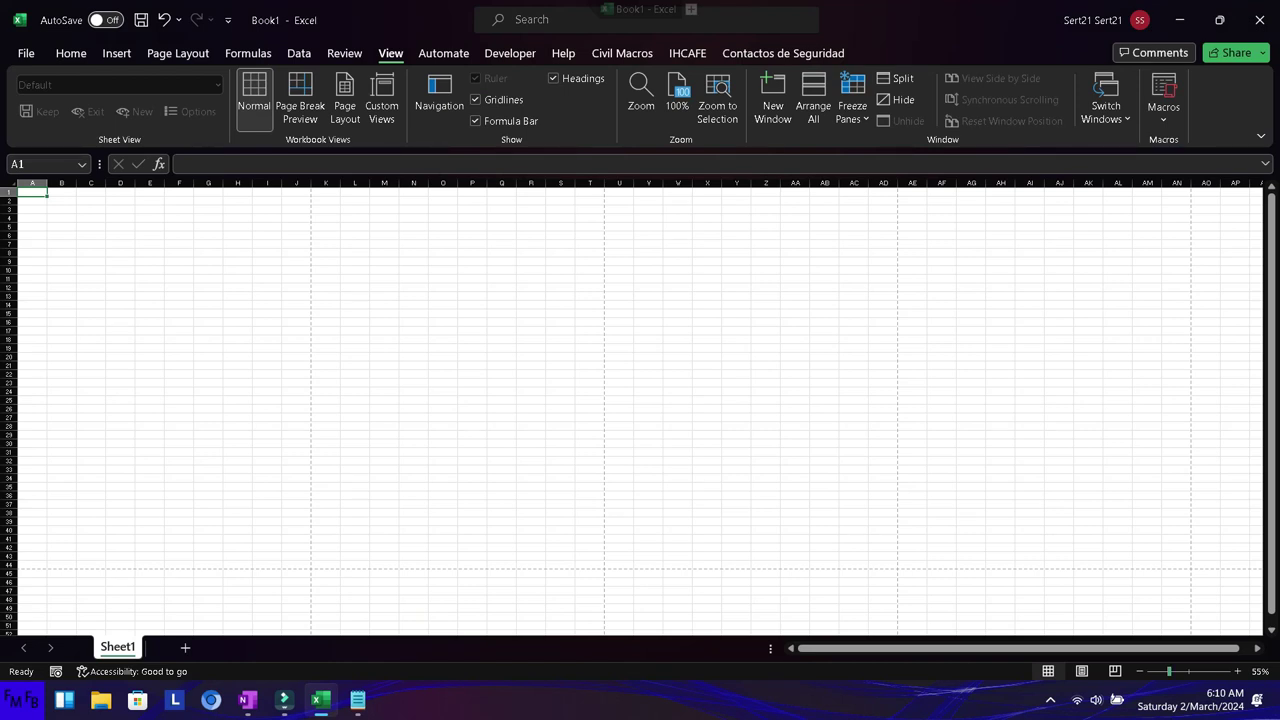
Zoom the sheet to 110% with the status-bar + button, then down to 50% with −
{"action": "left_click", "coordinate": [1238, 671]}
{"action": "left_click", "coordinate": [1238, 671]}
{"action": "left_click", "coordinate": [1238, 671]}
{"action": "left_click", "coordinate": [1238, 671]}
{"action": "left_click", "coordinate": [1238, 671]}
{"action": "left_click", "coordinate": [1238, 671]}
{"action": "left_click", "coordinate": [1139, 671]}
{"action": "left_click", "coordinate": [1139, 671]}
{"action": "left_click", "coordinate": [1139, 671]}
{"action": "left_click", "coordinate": [1139, 671]}
{"action": "left_click", "coordinate": [1139, 671]}
{"action": "left_click", "coordinate": [1139, 671]}
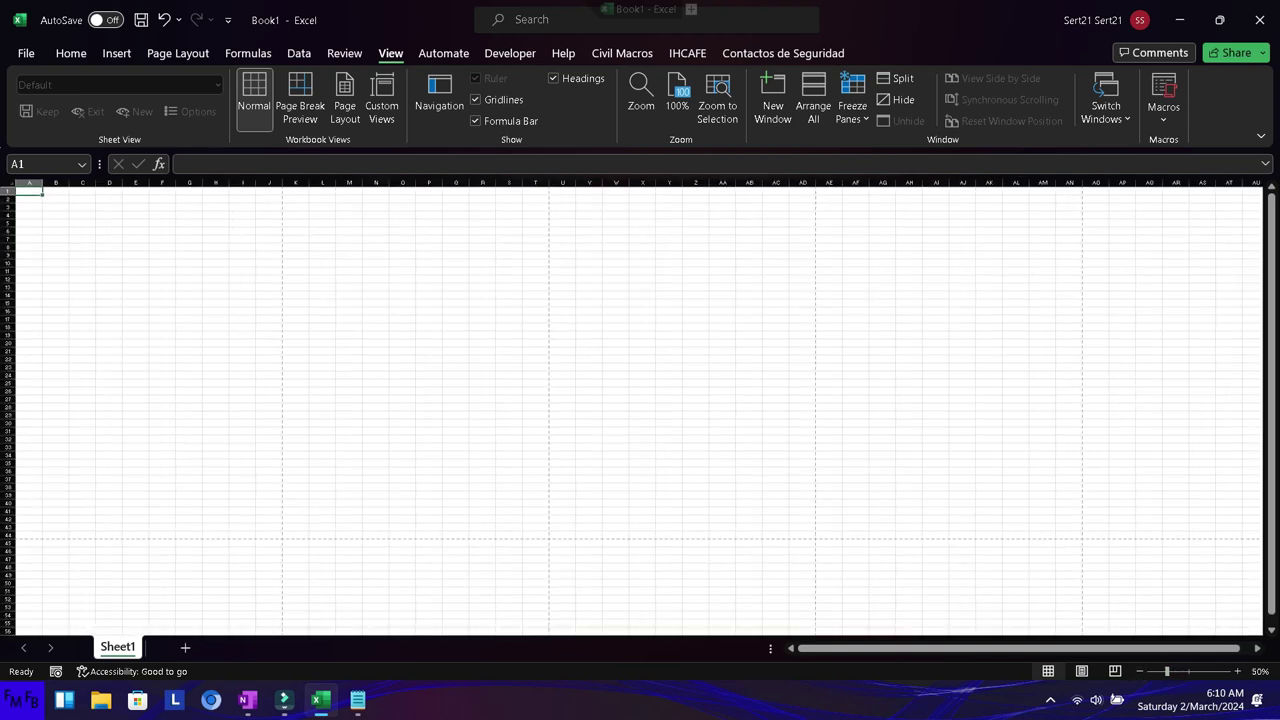
Add line 5: 'And the last method is to use the buttons in the view tab' plus 'La ultima forma es usar los botones en la pestaña de vista'
{"action": "key", "text": "alt+Tab"}
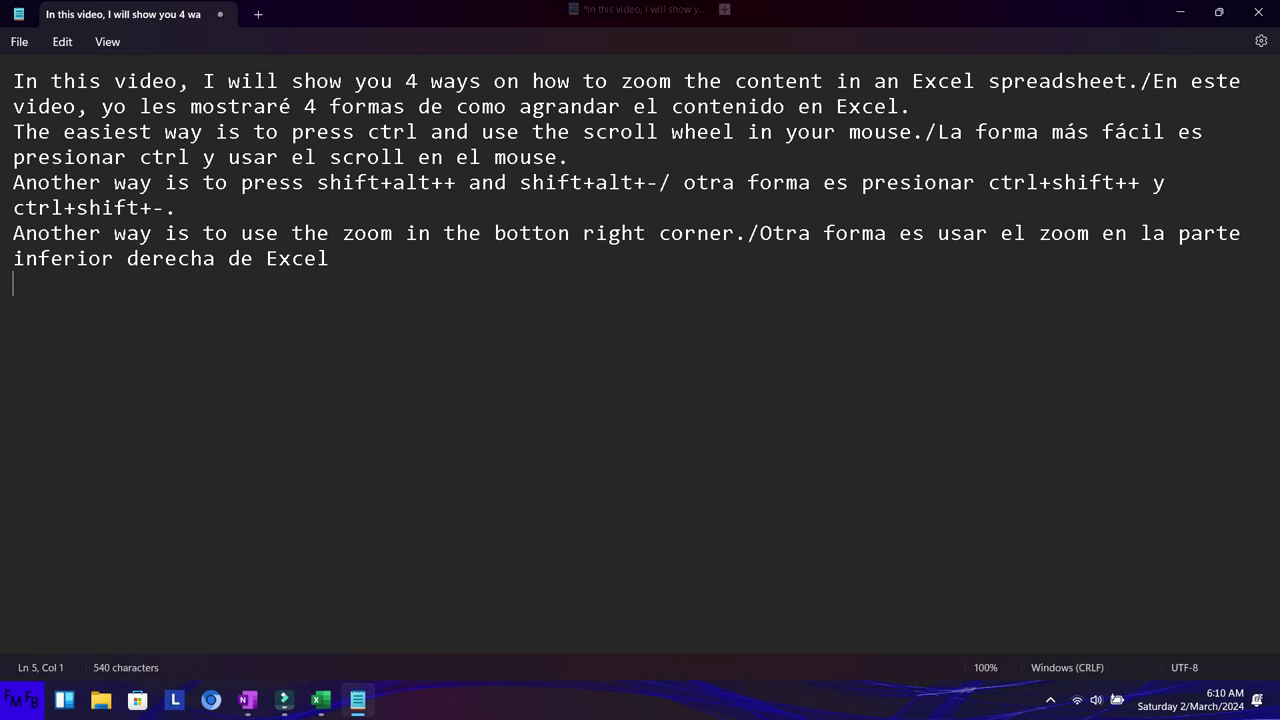
{"action": "type", "text": "An"}
{"action": "type", "text": "d the last method is to use the buttons in the"}
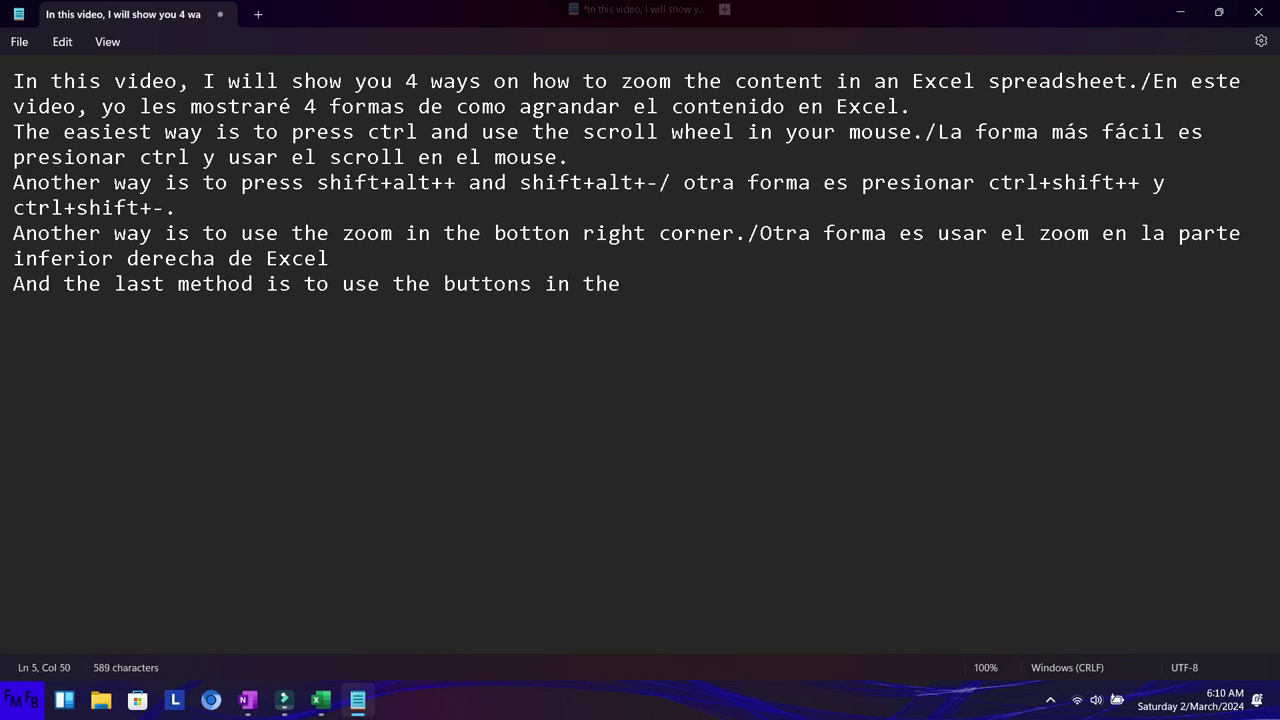
{"action": "type", "text": "view ta"}
{"action": "type", "text": "La ultima forma s"}
{"action": "key", "text": "BackSpace"}
{"action": "type", "text": "es usar los botones en la pestaña de vista."}
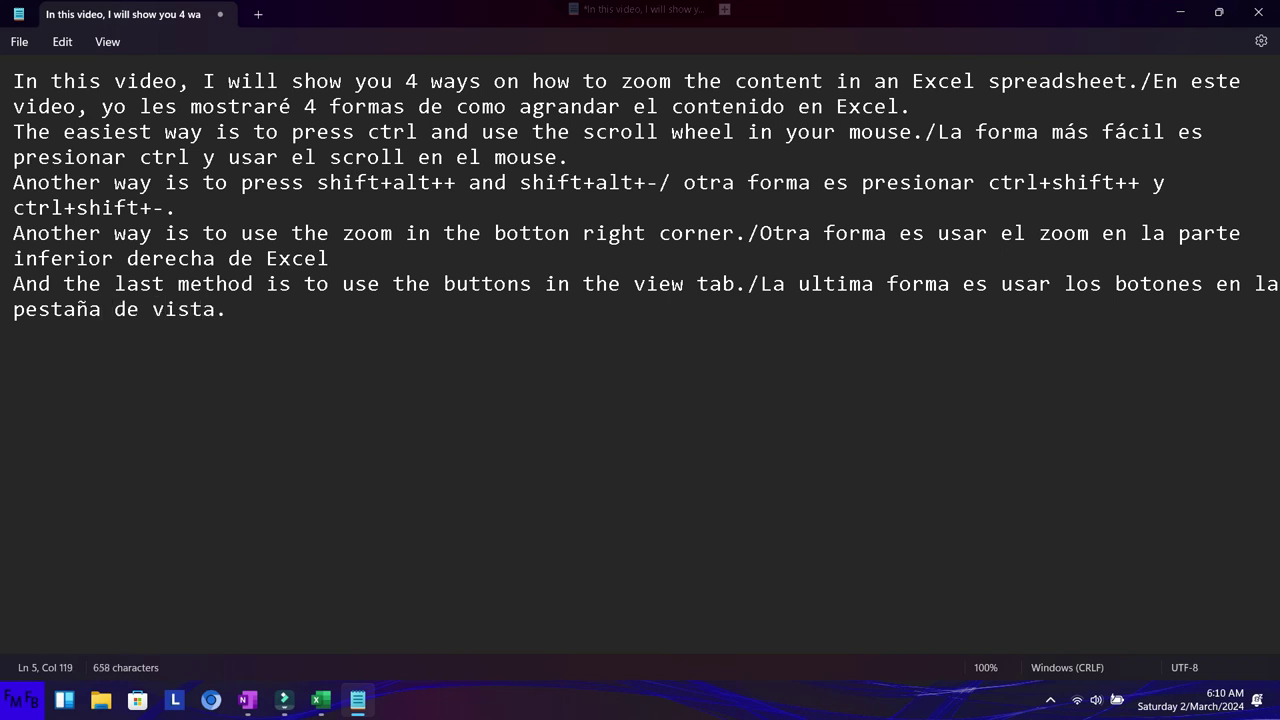
{"action": "key", "text": "alt+Tab"}
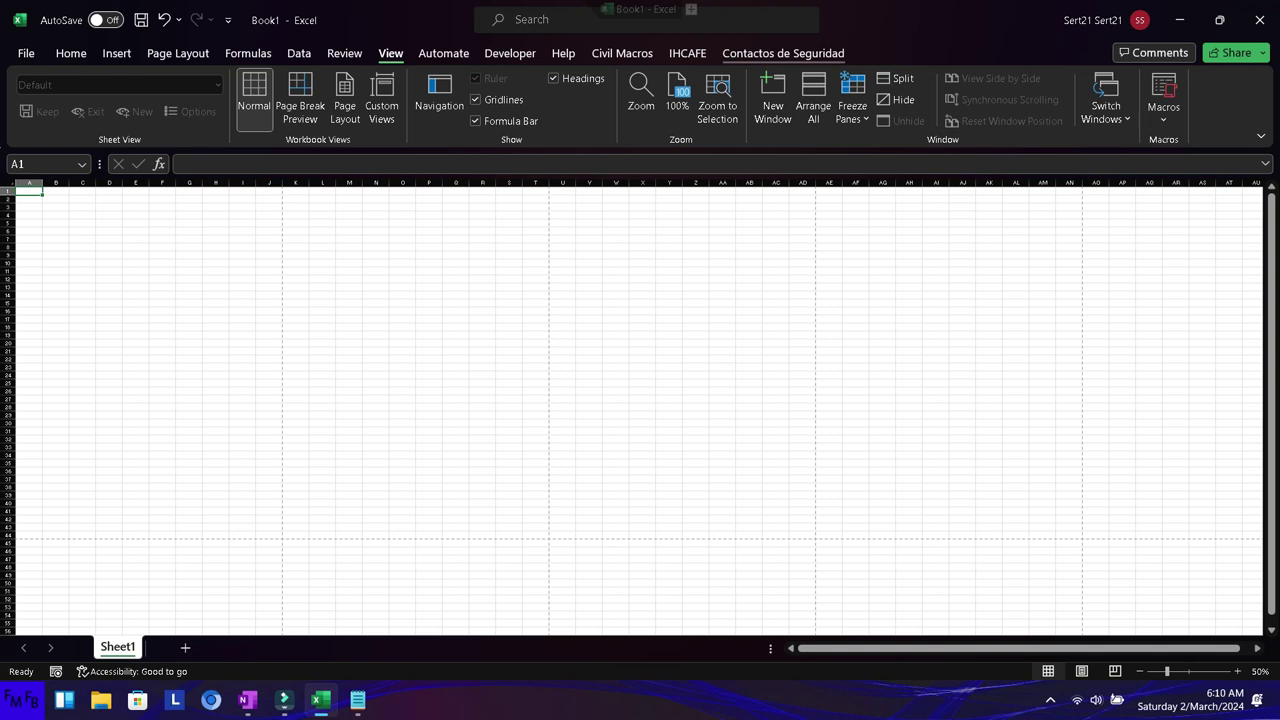
Set the sheet to 200% through the View tab's Zoom dialog, then reset it with the 100% button
{"action": "key", "text": "alt+r"}
{"action": "key", "text": "alt+w"}
{"action": "left_click", "coordinate": [641, 95]}
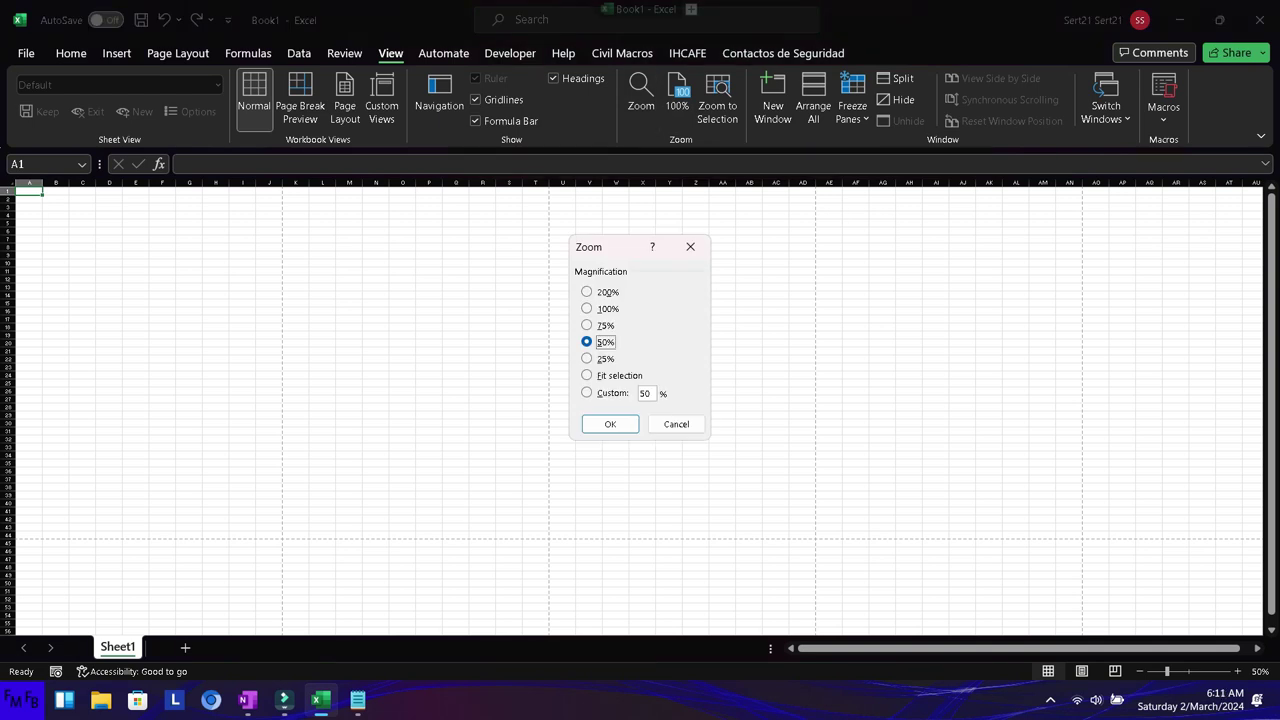
{"action": "key", "text": "0"}
{"action": "key", "text": "Return"}
{"action": "left_click", "coordinate": [677, 95]}
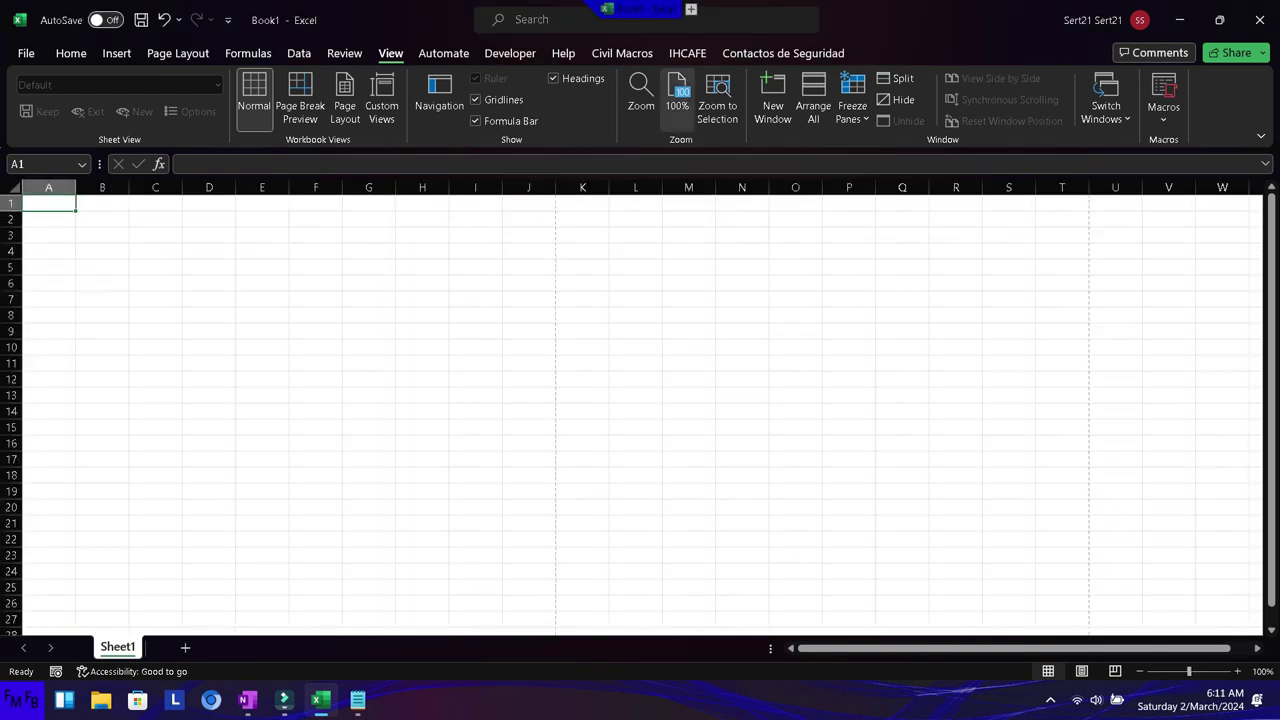